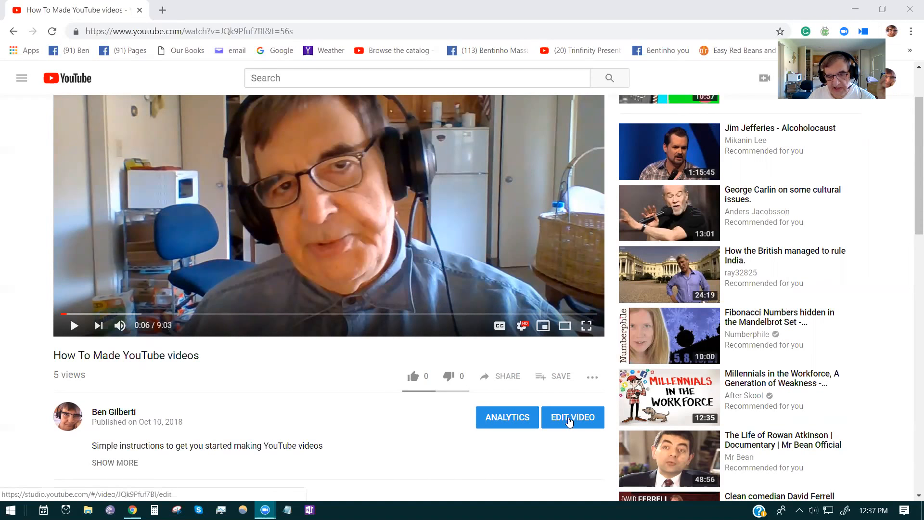
# Step: Open the video "How To Made YouTube videos" for editing in the Studio video editor
pyautogui.click(569, 422)
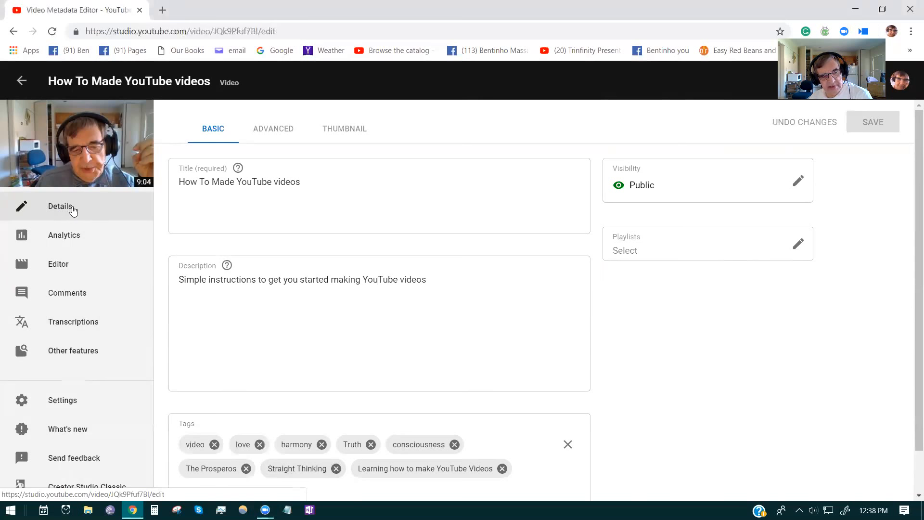
pyautogui.click(51, 264)
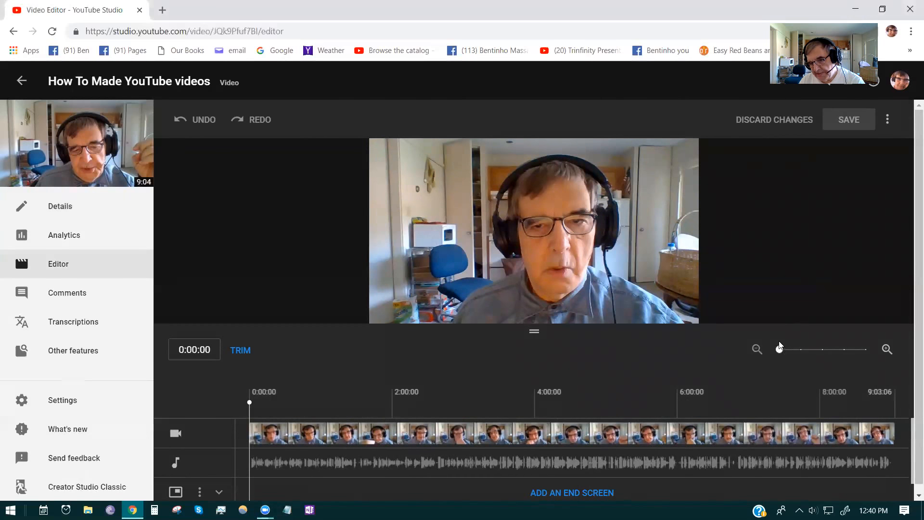
pyautogui.moveTo(781, 349); pyautogui.dragTo(817, 345)
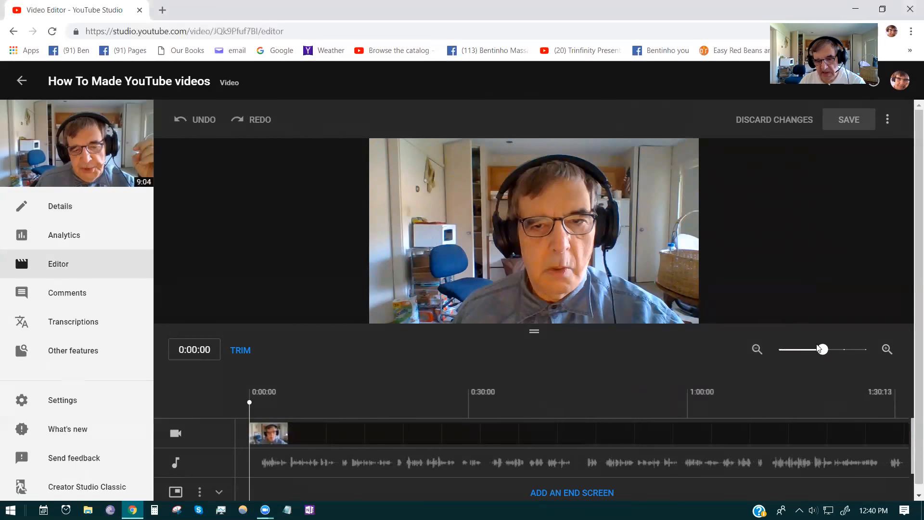
pyautogui.rightClick(818, 347)
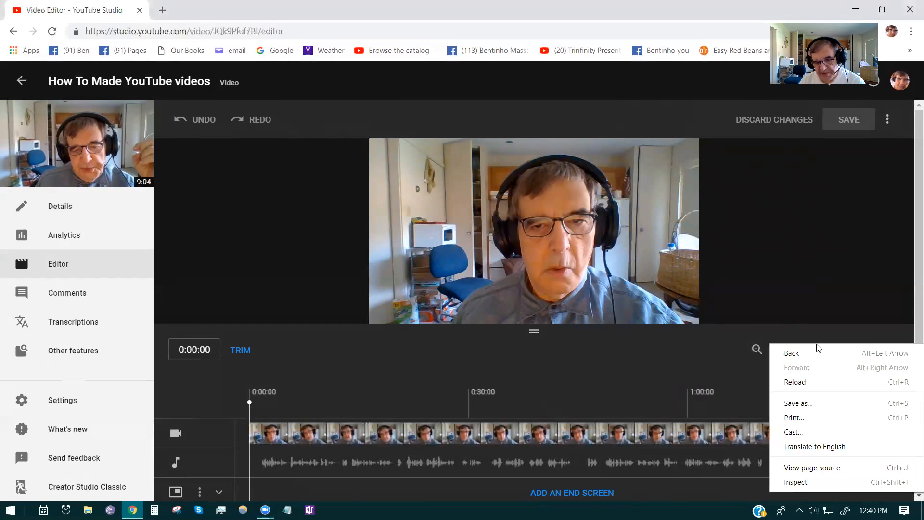
pyautogui.click(818, 314)
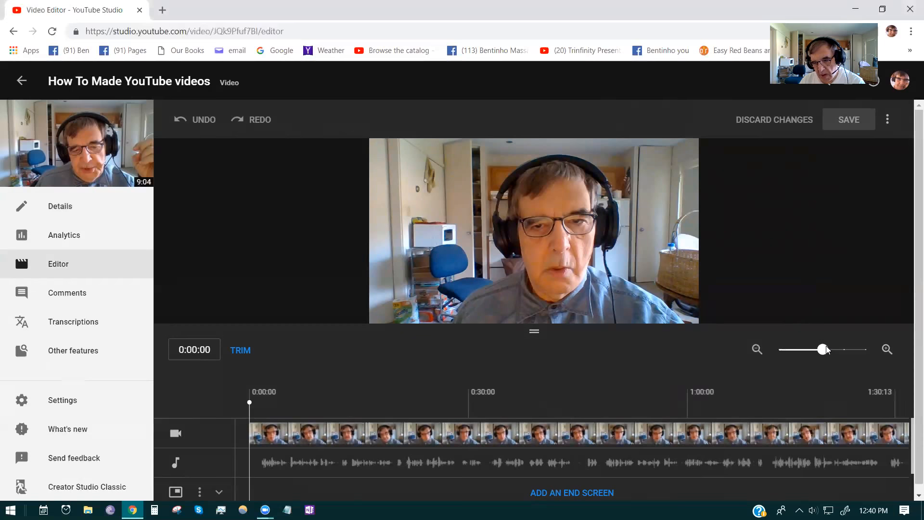
pyautogui.moveTo(825, 350); pyautogui.dragTo(841, 350)
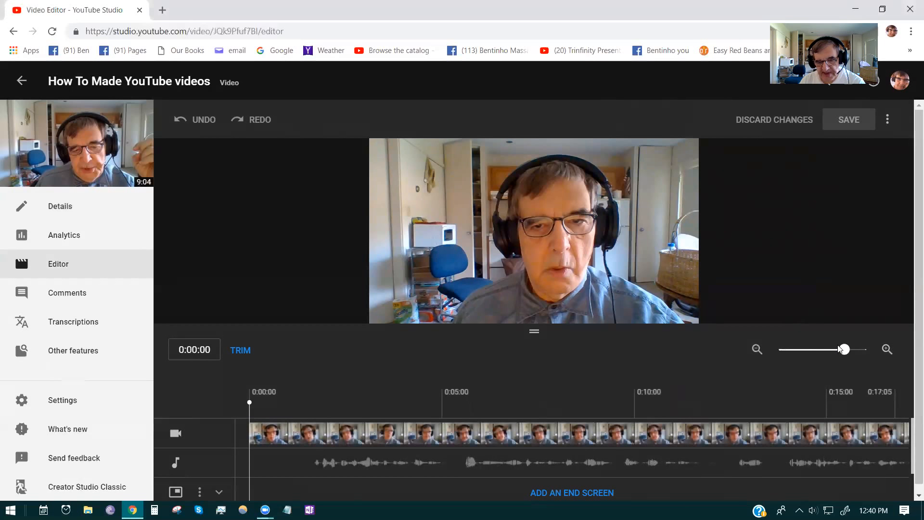
pyautogui.moveTo(840, 349); pyautogui.dragTo(815, 362)
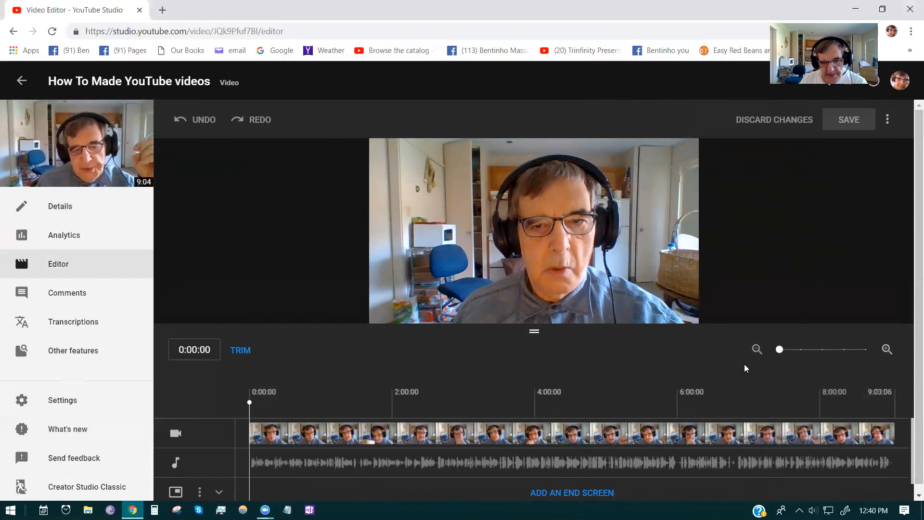
# Step: Start trimming the video and cut out the silent stretch near its beginning, from 0:00:04 to 0:01:16
pyautogui.click(240, 351)
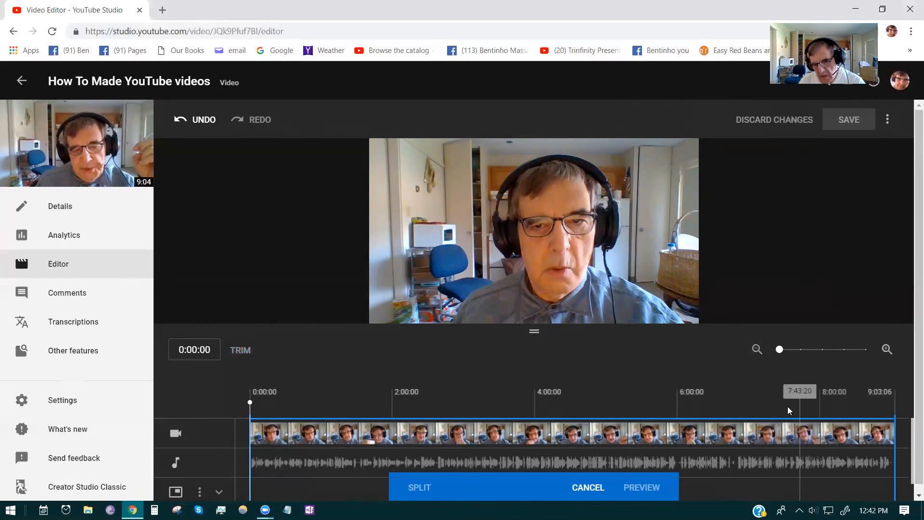
pyautogui.moveTo(778, 350); pyautogui.dragTo(817, 350)
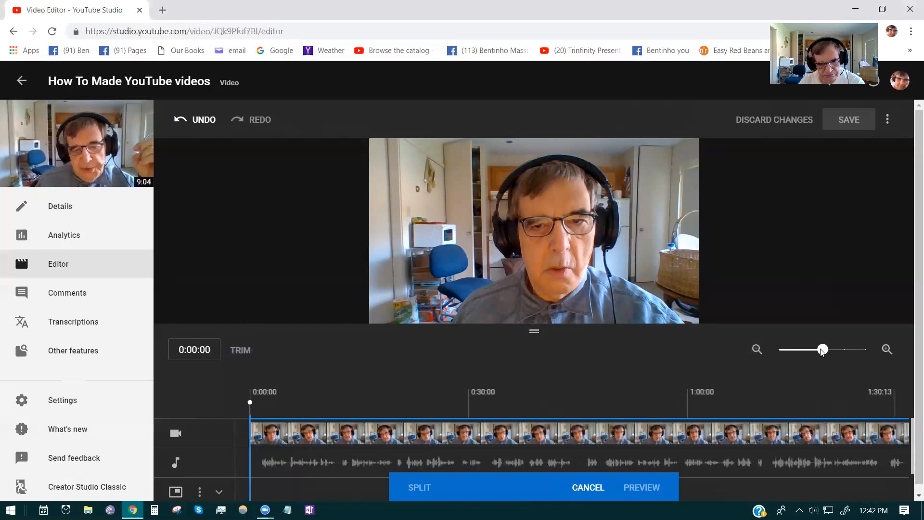
pyautogui.click(832, 351)
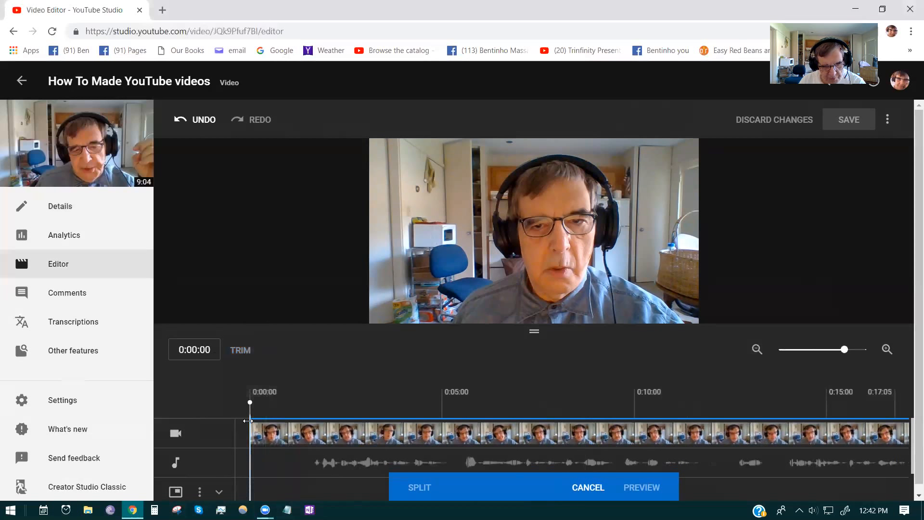
pyautogui.click(248, 412)
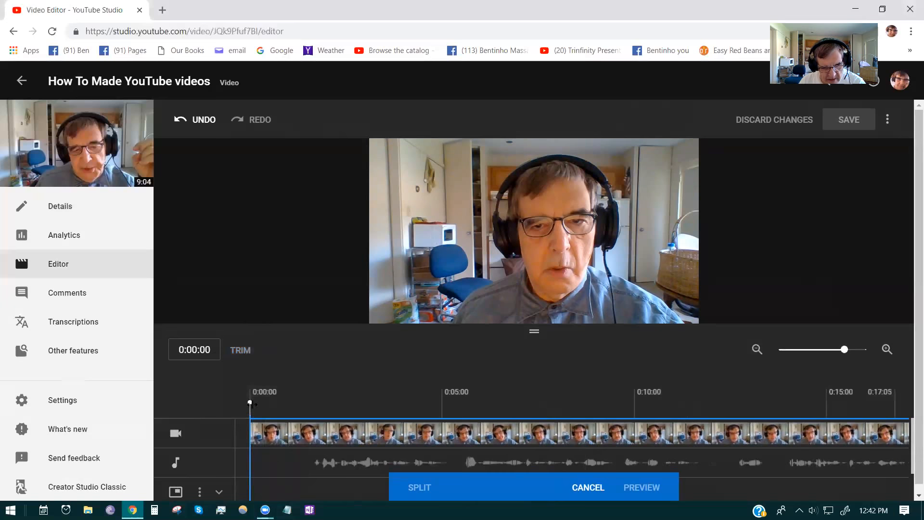
pyautogui.moveTo(250, 403); pyautogui.dragTo(256, 404)
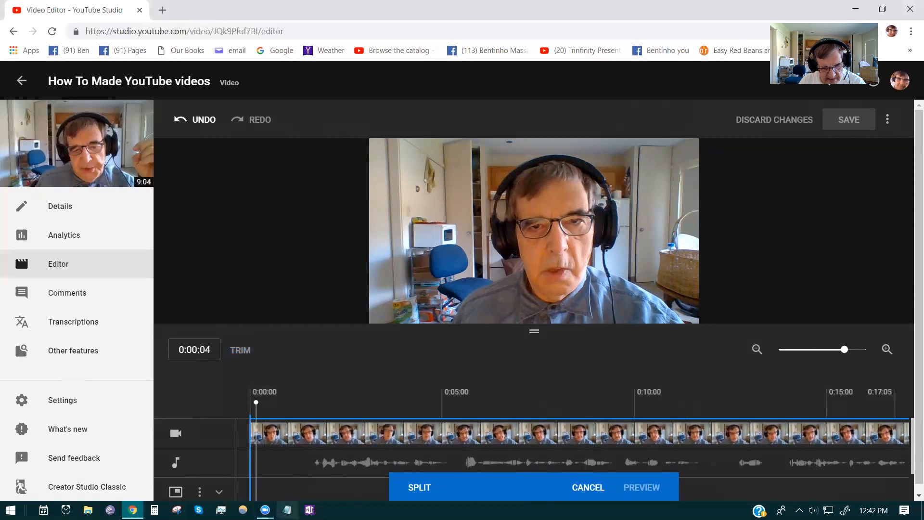
pyautogui.click(417, 488)
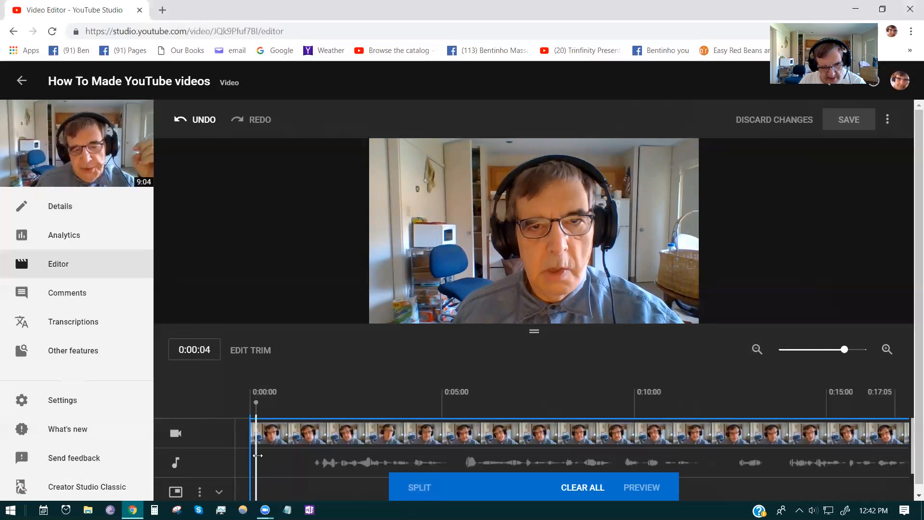
pyautogui.moveTo(263, 456); pyautogui.dragTo(315, 455)
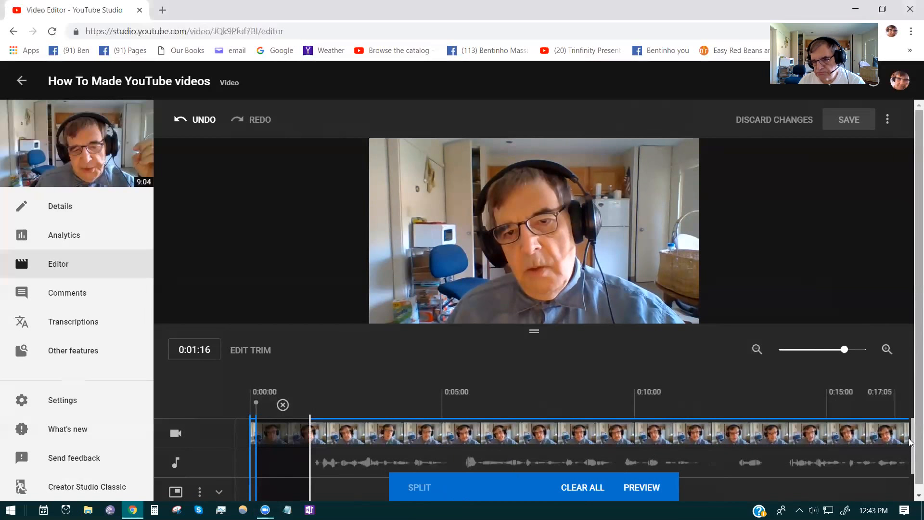
# Step: Split the video at 0:44:04 and cut out the silent pause up to 0:46:03
pyautogui.scroll(-1, 910, 442)
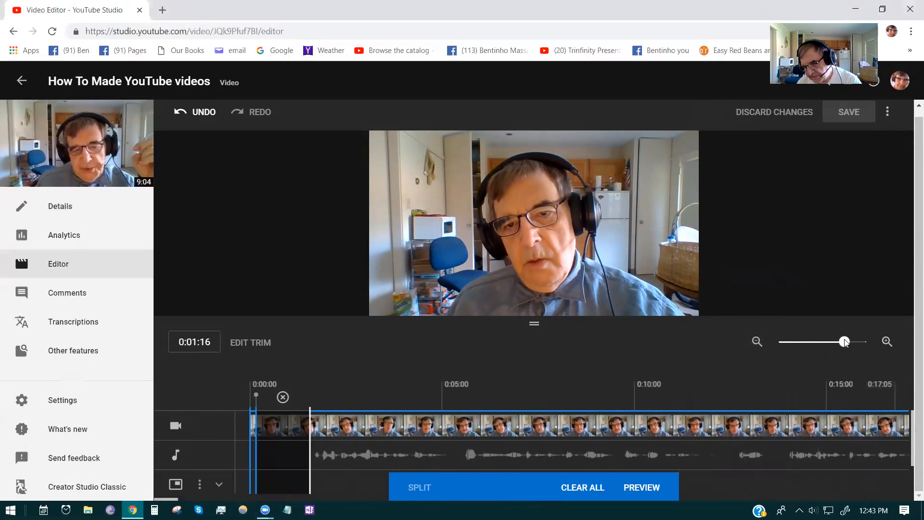
pyautogui.click(828, 342)
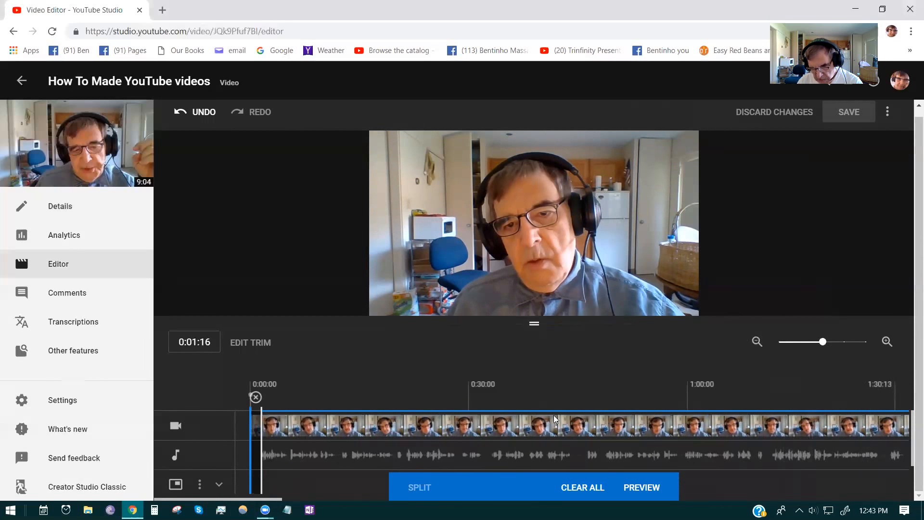
pyautogui.click(578, 458)
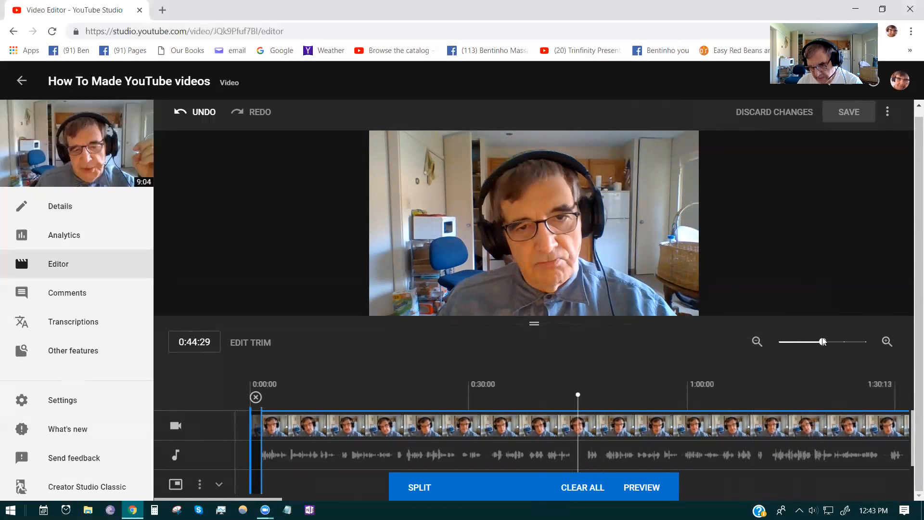
pyautogui.click(833, 342)
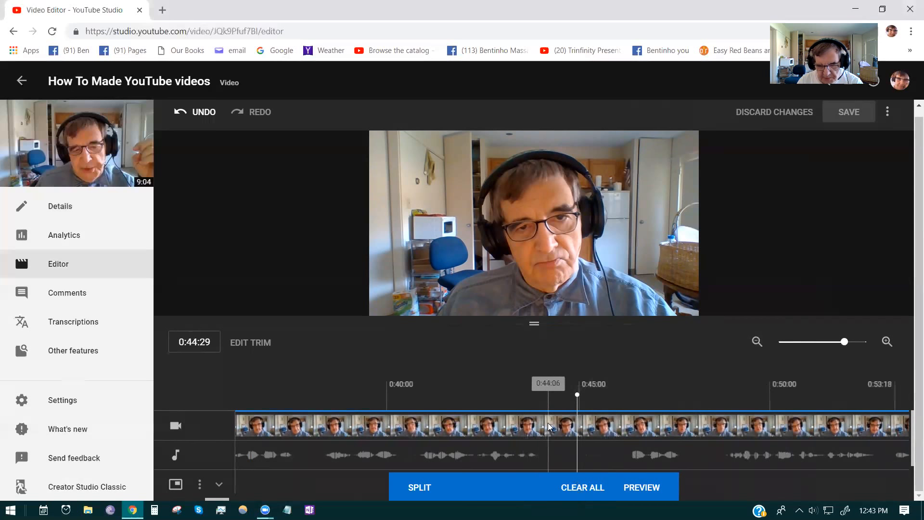
pyautogui.click(545, 448)
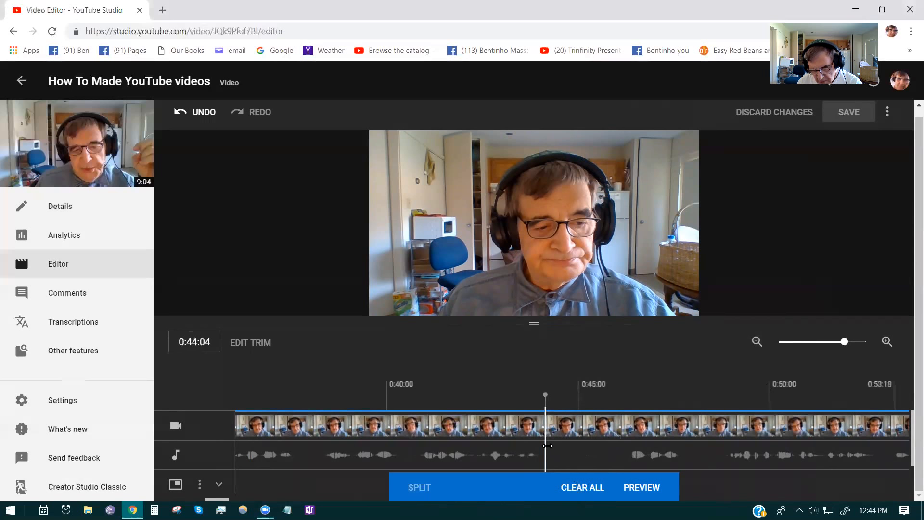
pyautogui.moveTo(552, 445); pyautogui.dragTo(624, 451)
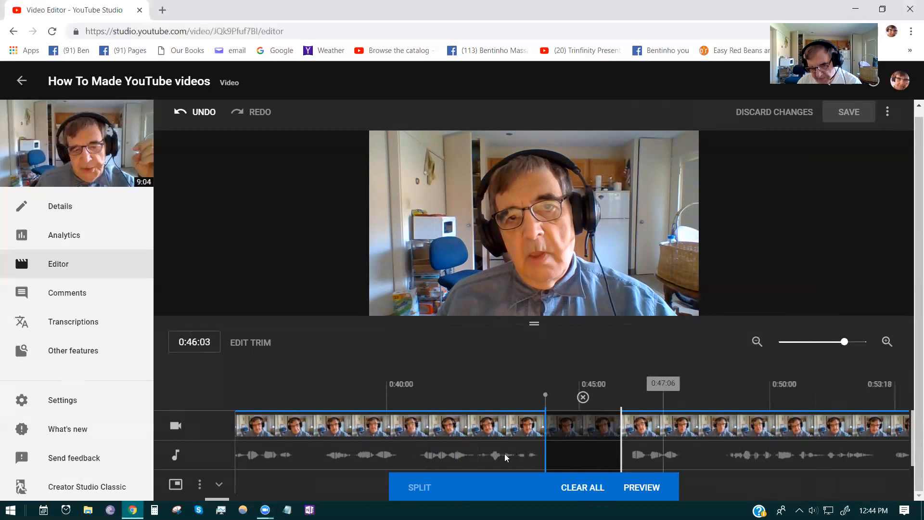
# Step: Play the video from about 0:42:18 and again from 0:42:26 to check the transition across the cut pause
pyautogui.click(488, 422)
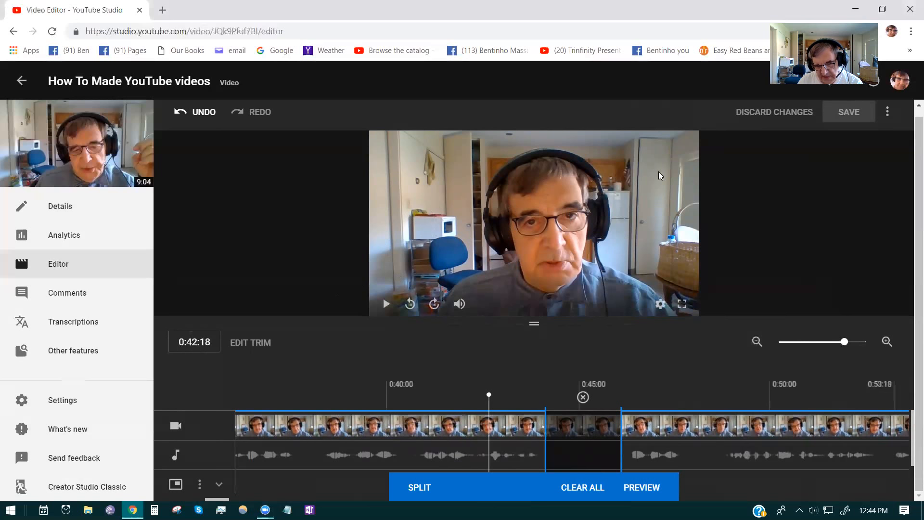
pyautogui.click(387, 304)
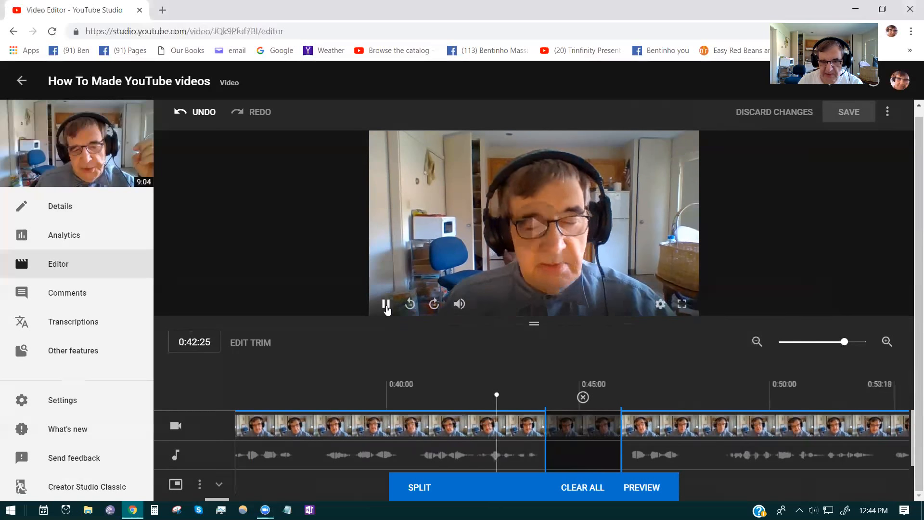
pyautogui.click(386, 303)
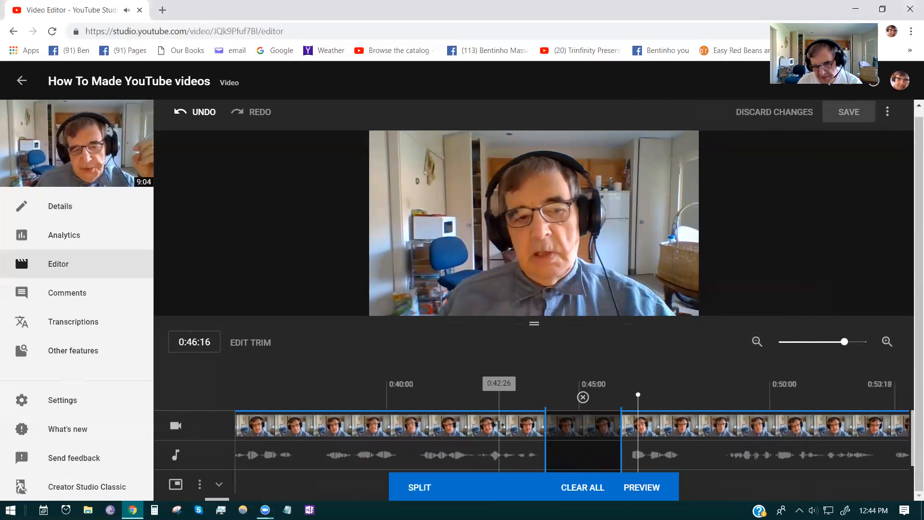
pyautogui.click(498, 424)
pyautogui.click(384, 305)
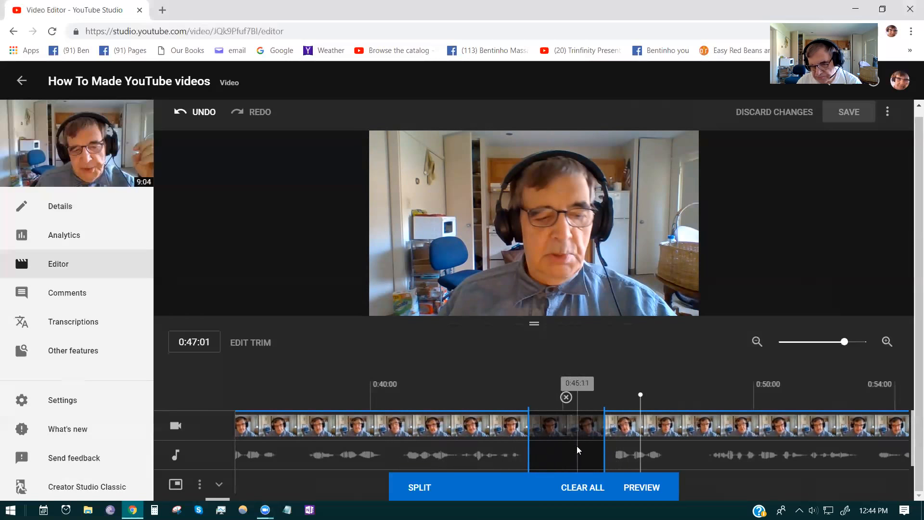
pyautogui.click(482, 440)
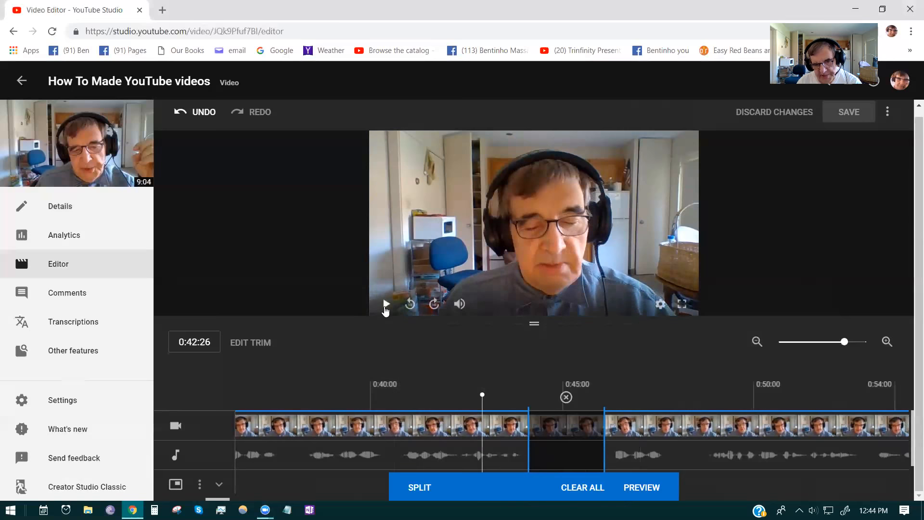
pyautogui.click(385, 305)
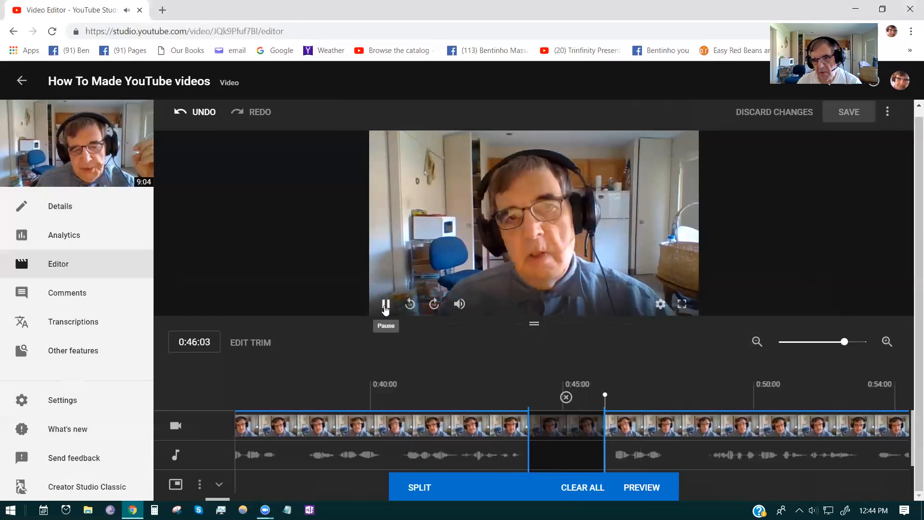
pyautogui.click(386, 305)
pyautogui.click(386, 304)
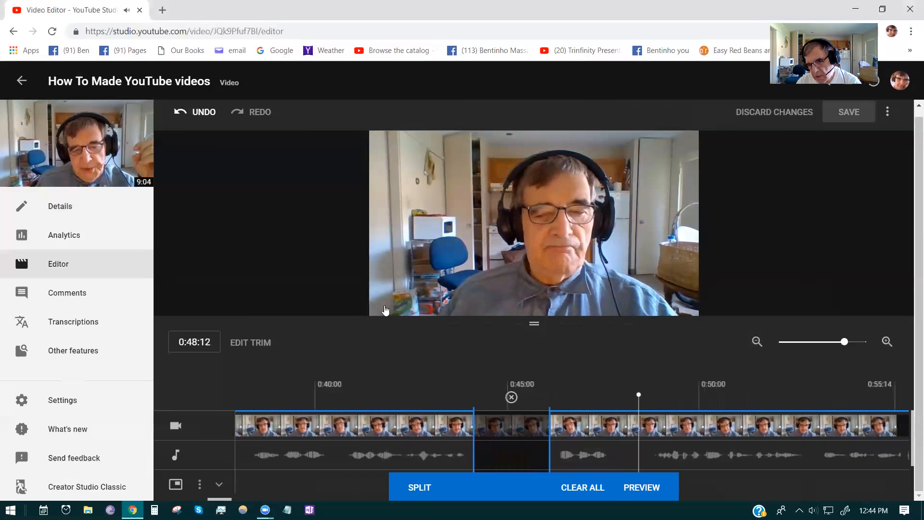
# Step: Split the video at 0:47:23 and cut out the short pause up to 0:48:21
pyautogui.click(590, 459)
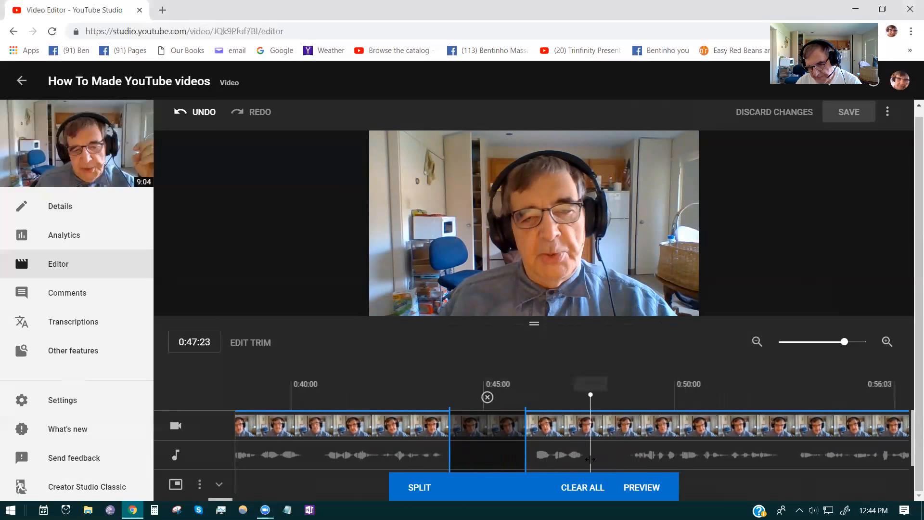
pyautogui.click(423, 487)
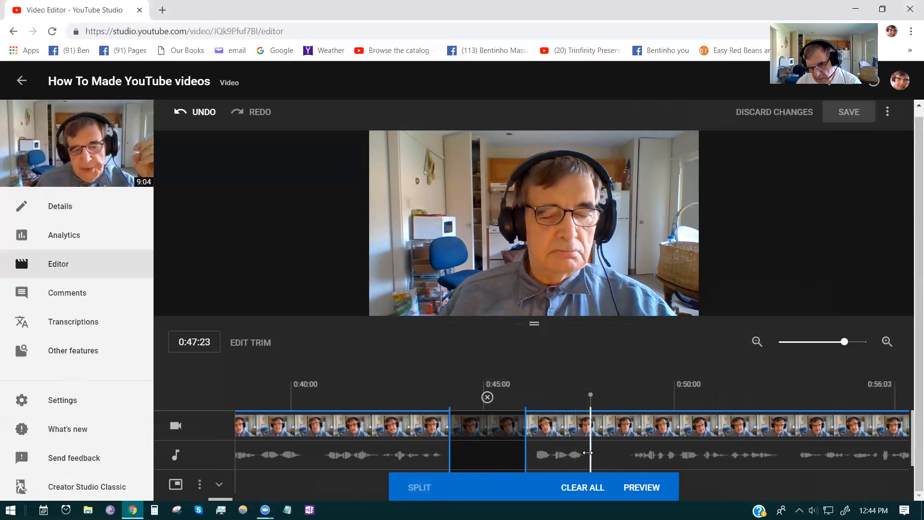
pyautogui.moveTo(589, 451); pyautogui.dragTo(627, 452)
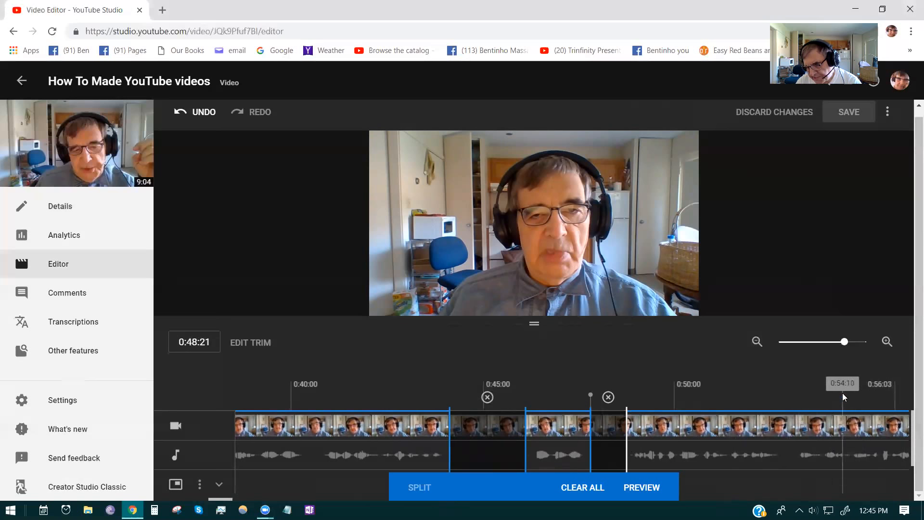
# Step: Scan the timeline ahead to 1:04:27 and play the video from 0:57:24 to check the gap in the audio
pyautogui.click(840, 422)
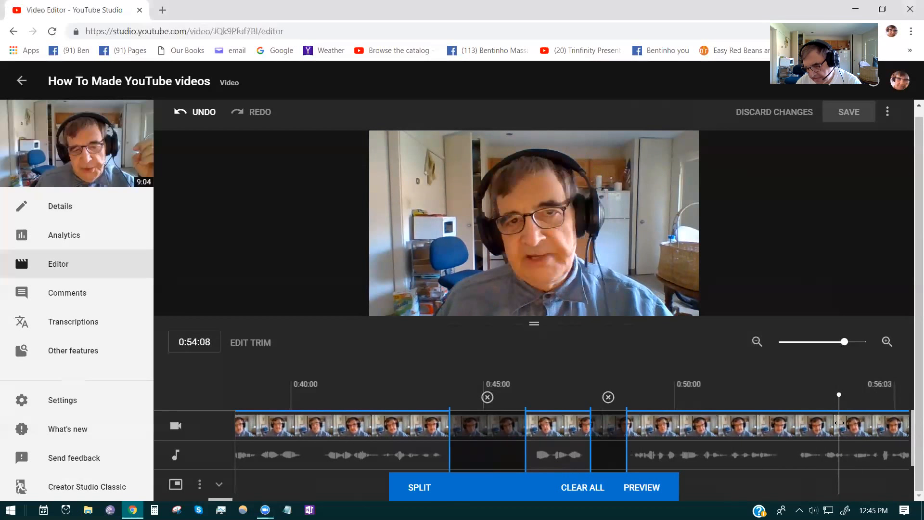
pyautogui.moveTo(841, 423); pyautogui.dragTo(862, 439)
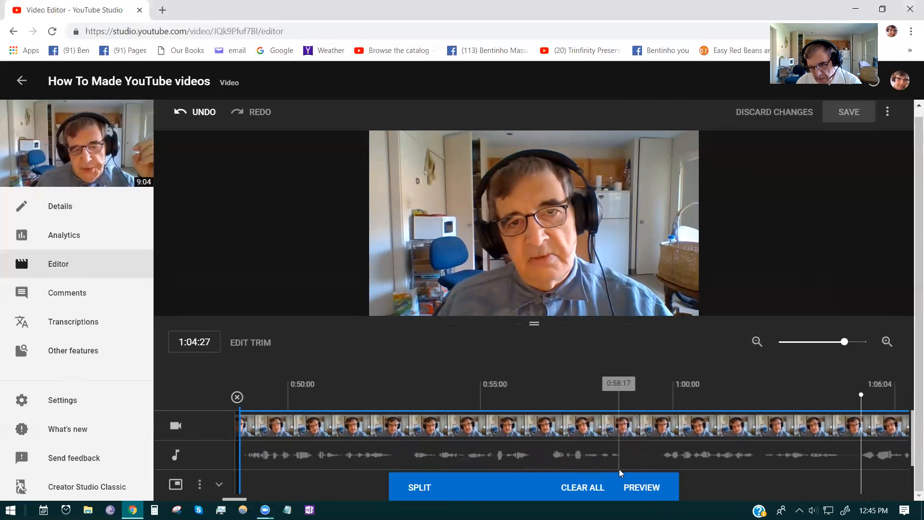
pyautogui.click(587, 466)
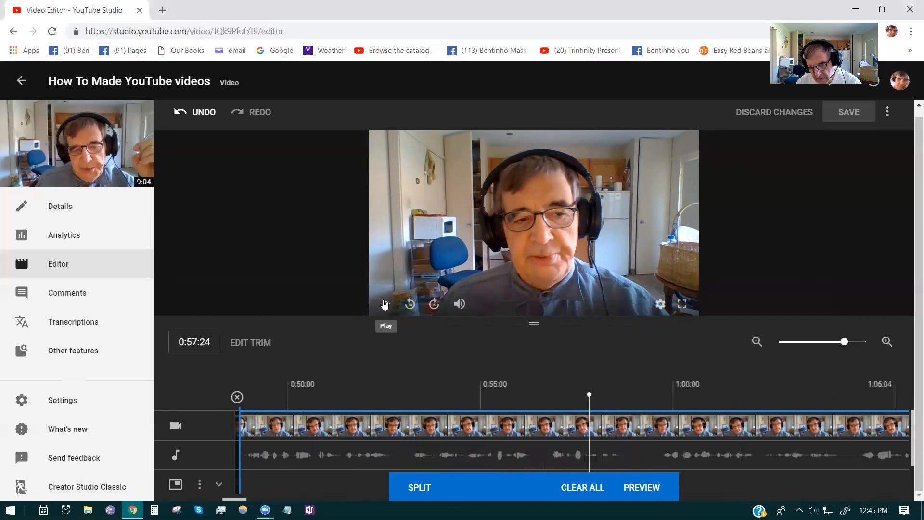
pyautogui.click(384, 304)
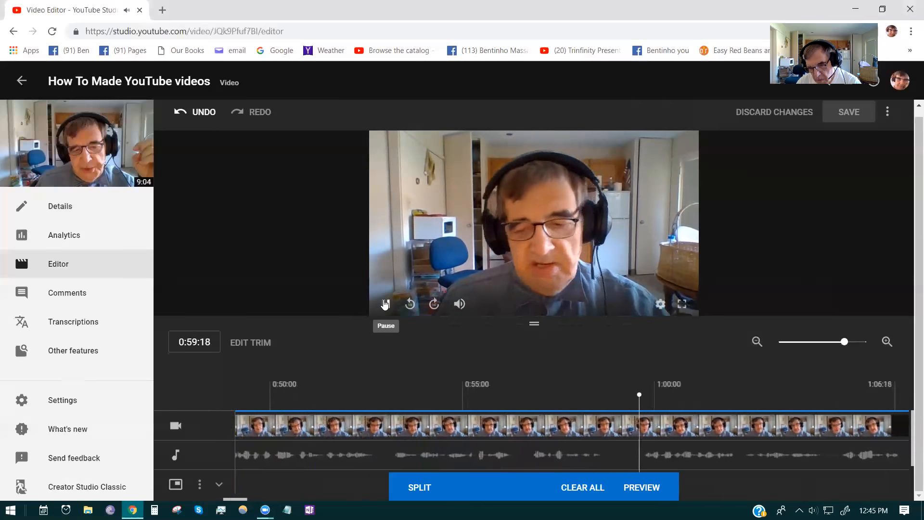
# Step: Scan the timeline ahead to 1:19:06 and play the video from 1:08:00 to check the gaps around 1:10:00
pyautogui.click(878, 438)
pyautogui.moveTo(878, 438); pyautogui.dragTo(896, 438)
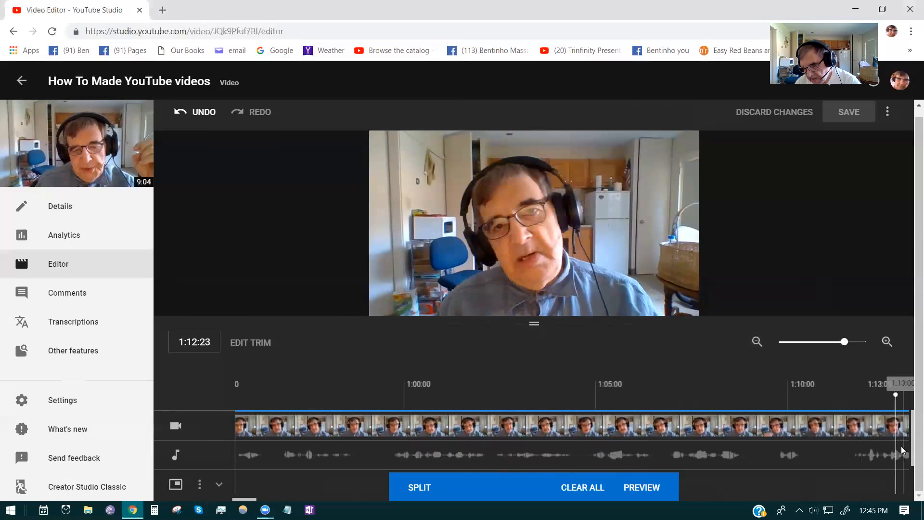
pyautogui.moveTo(895, 443); pyautogui.dragTo(899, 443)
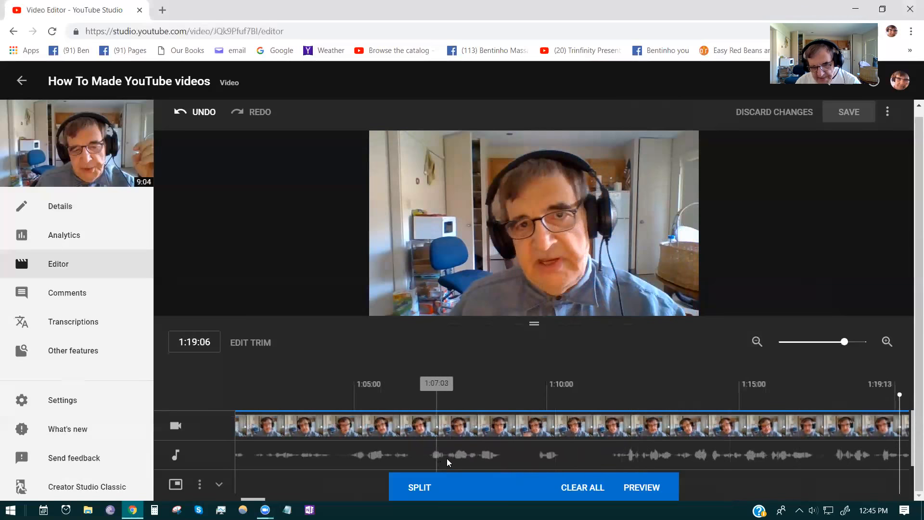
pyautogui.click(470, 441)
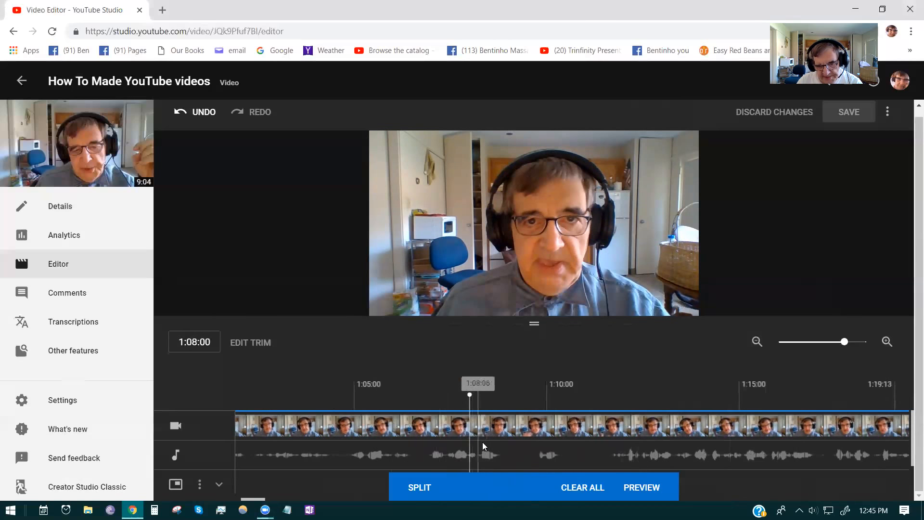
pyautogui.moveTo(380, 305)
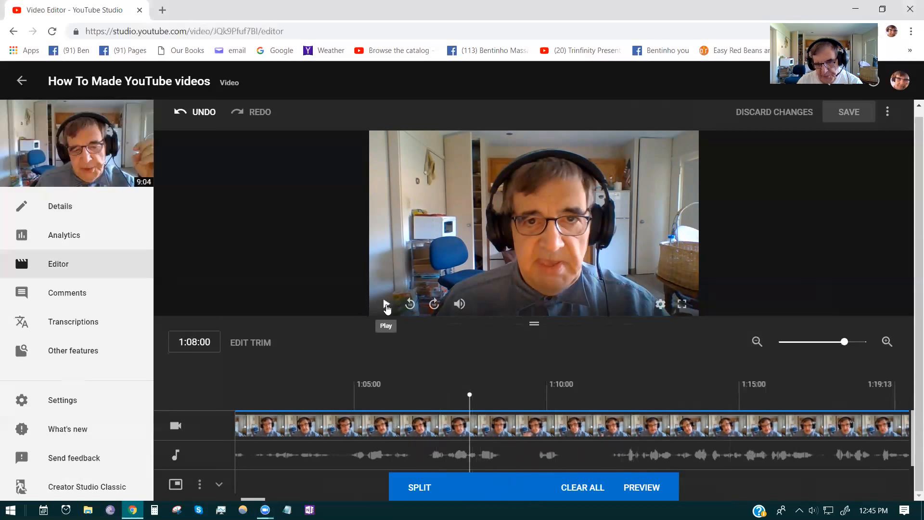
pyautogui.click(387, 306)
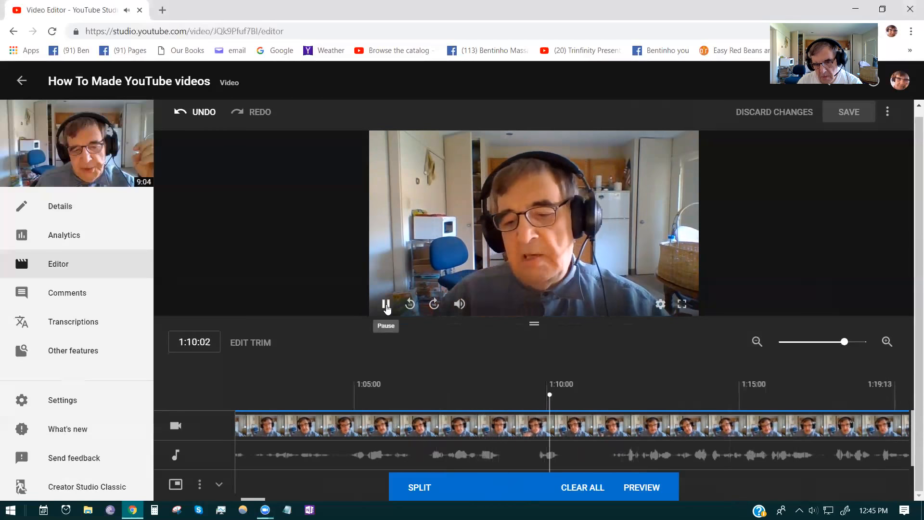
pyautogui.click(387, 306)
pyautogui.click(387, 306)
pyautogui.click(384, 304)
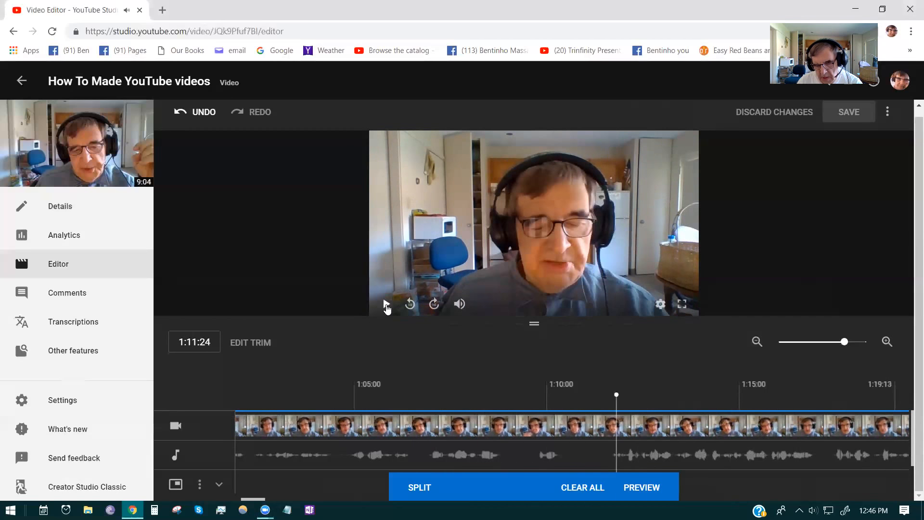
# Step: Split the video at 1:08:25 and cut out the section up to 1:11:19
pyautogui.click(502, 460)
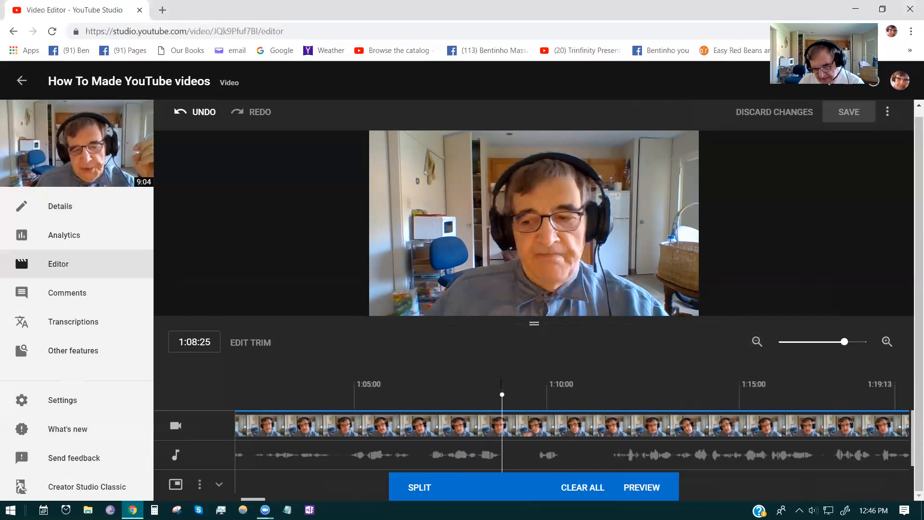
pyautogui.click(417, 487)
pyautogui.moveTo(504, 449); pyautogui.dragTo(610, 447)
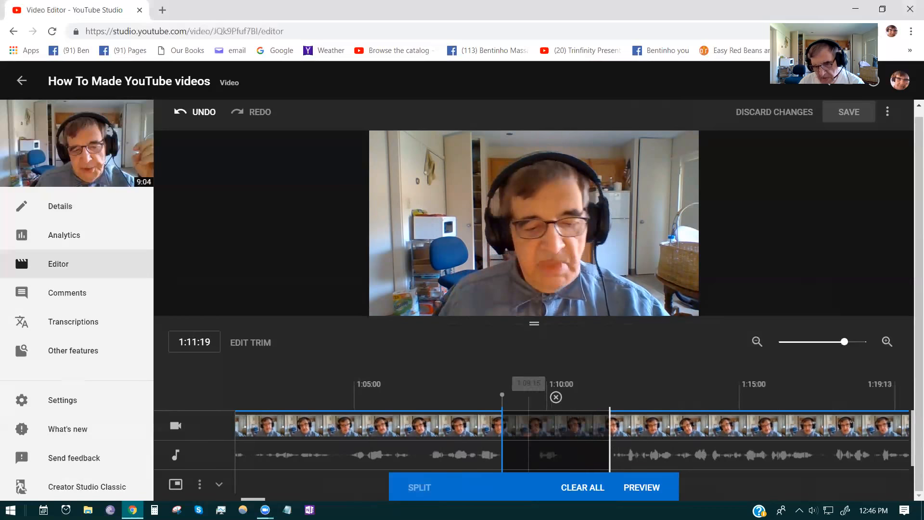
# Step: Play the video from 1:06:26 across the new cut and on to about 1:28:20 to check for further pauses
pyautogui.click(429, 435)
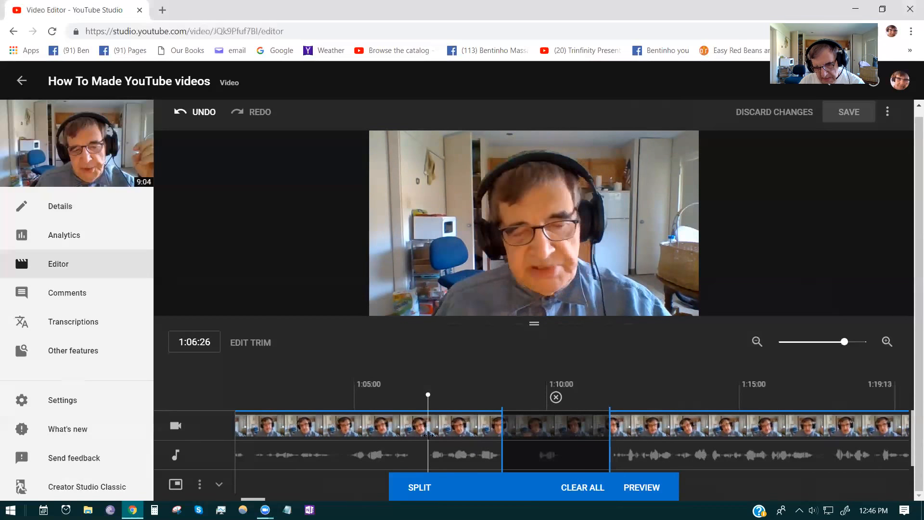
pyautogui.click(383, 306)
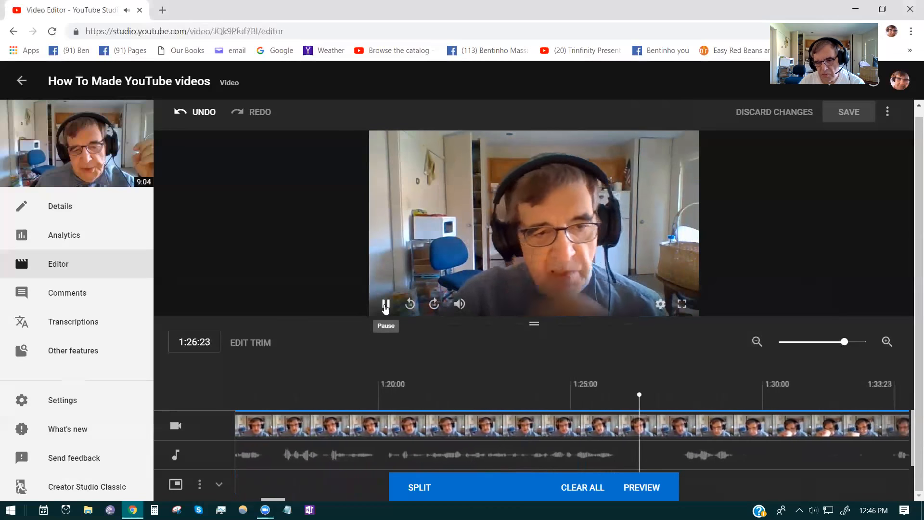
pyautogui.click(385, 305)
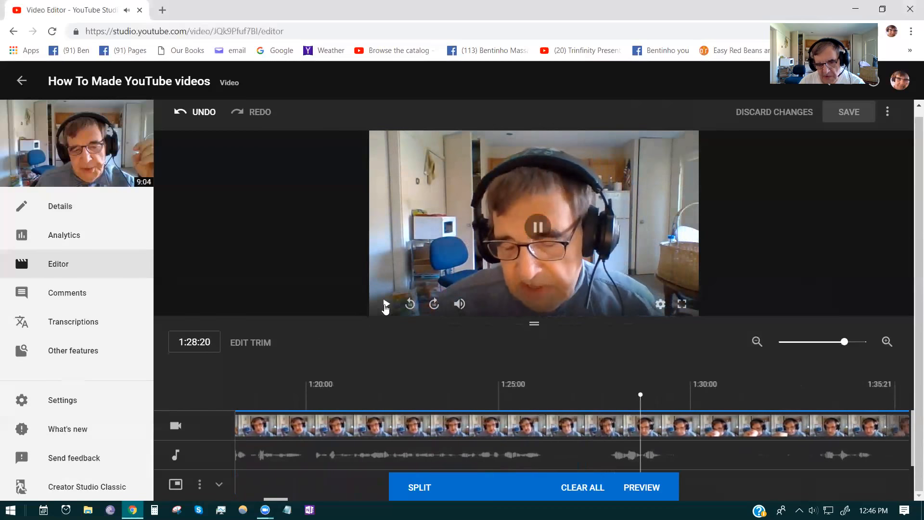
# Step: Split the video at 1:26:09 and cut out the silent pause up to 1:27:19
pyautogui.click(548, 453)
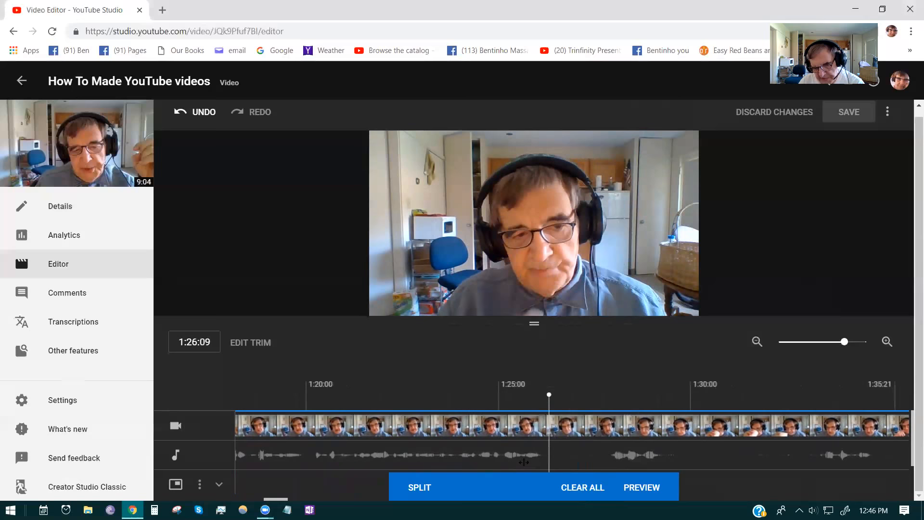
pyautogui.click(416, 487)
pyautogui.moveTo(546, 447); pyautogui.dragTo(599, 441)
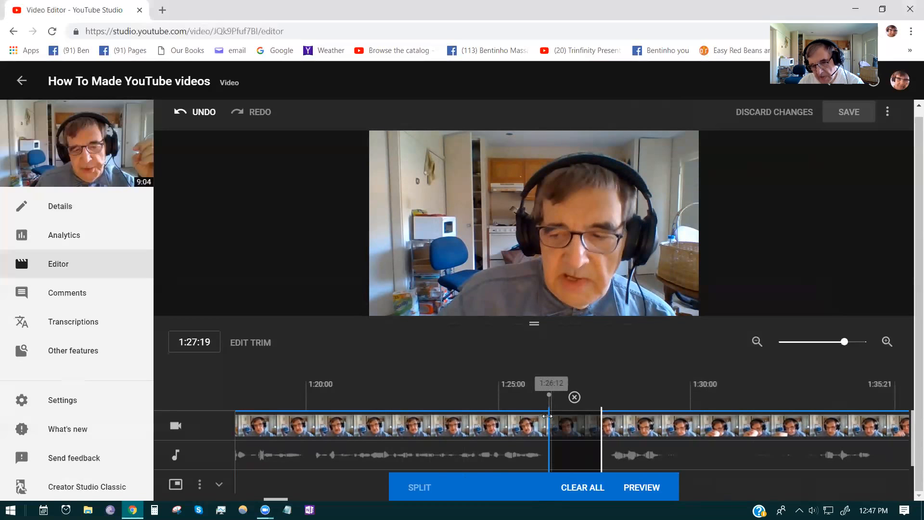
# Step: Play the video from 1:25:10 to about 1:35:08 to check the cut and the following pause
pyautogui.click(511, 413)
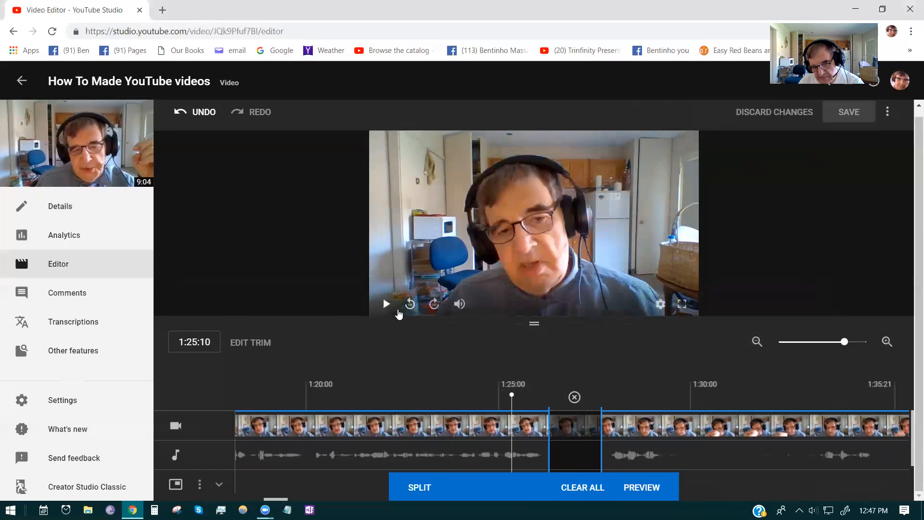
pyautogui.click(386, 304)
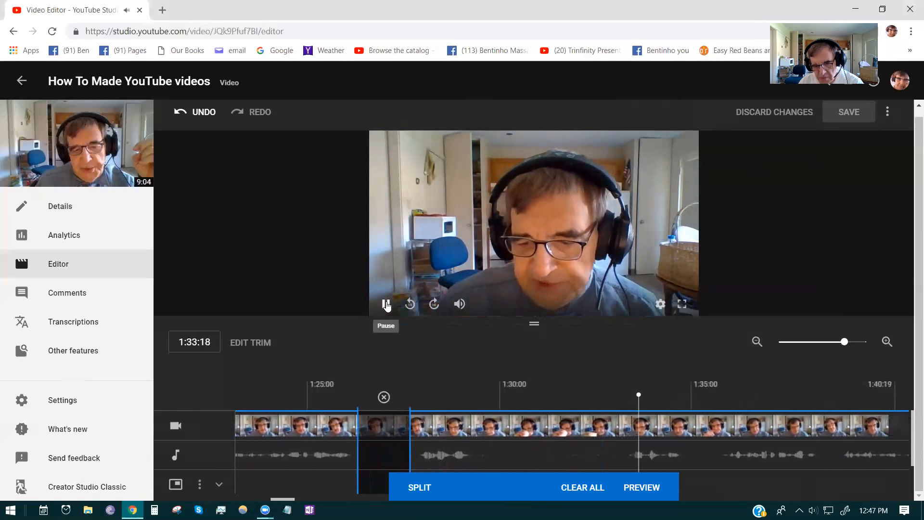
pyautogui.click(386, 304)
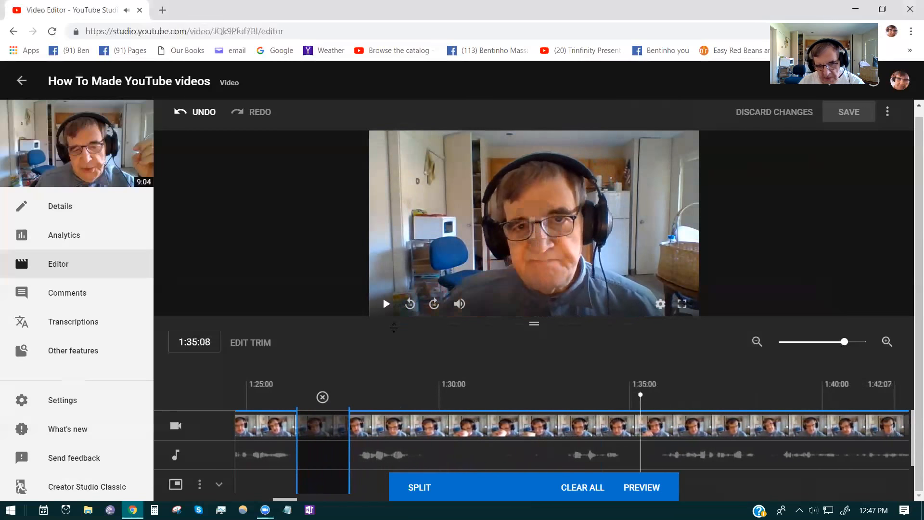
# Step: Split the video at 1:29:13 and cut out the long pause up to 1:33:02
pyautogui.click(418, 457)
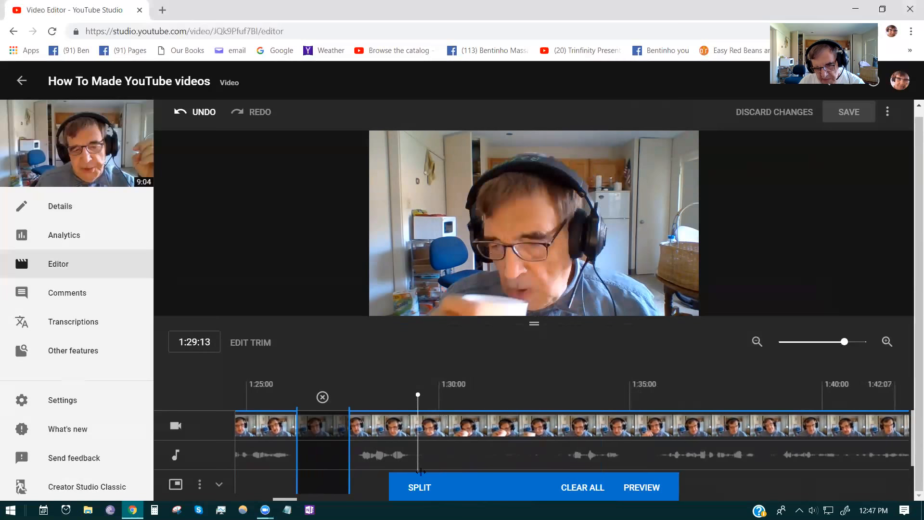
pyautogui.click(423, 488)
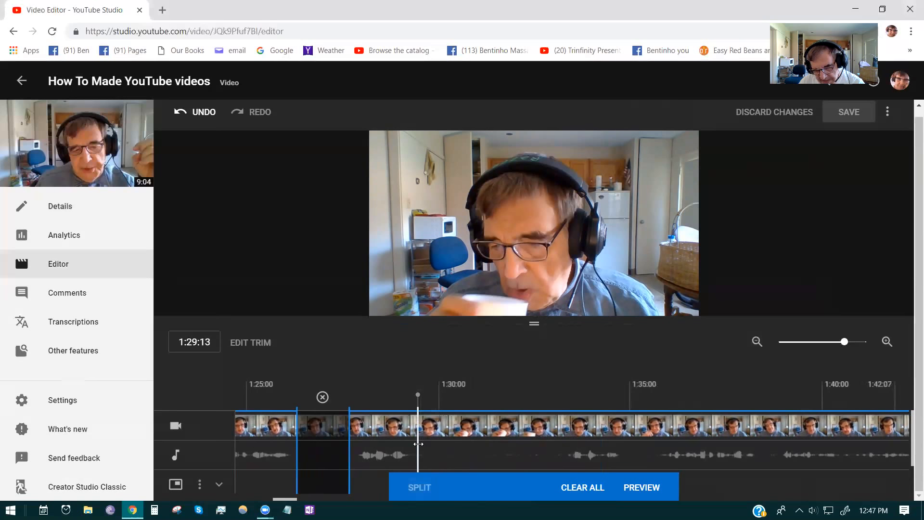
pyautogui.moveTo(418, 443)
pyautogui.mouseDown()
pyautogui.moveTo(566, 447)
pyautogui.moveTo(557, 448)
pyautogui.mouseUp()
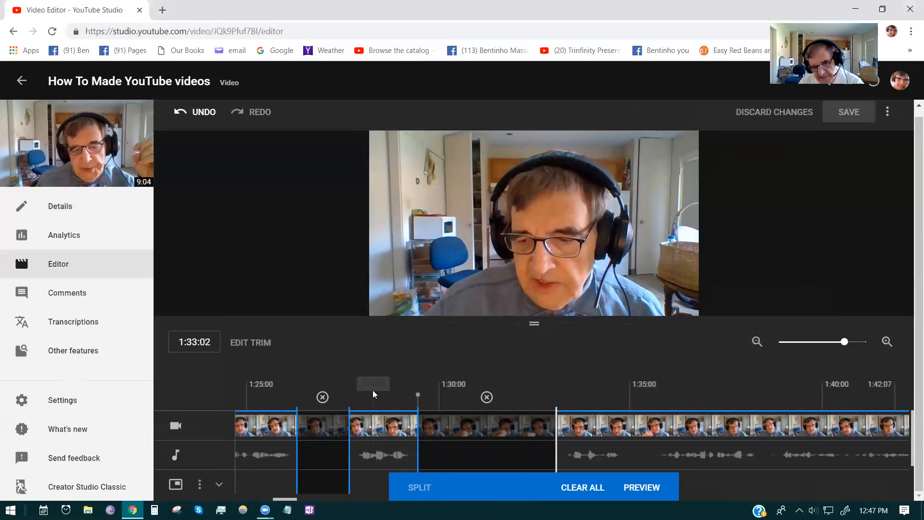
# Step: Play the video from 1:33:24 to about 1:45:15 to check for the next pause
pyautogui.click(586, 383)
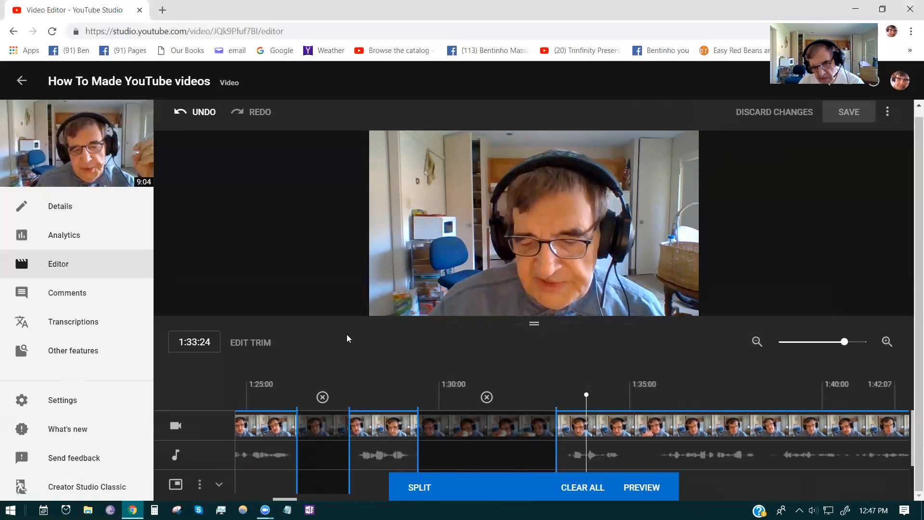
pyautogui.click(385, 304)
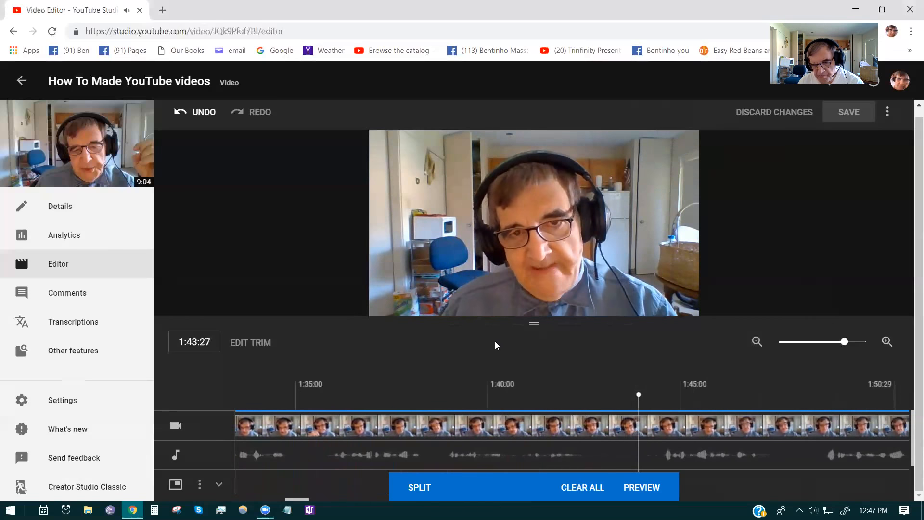
pyautogui.click(385, 303)
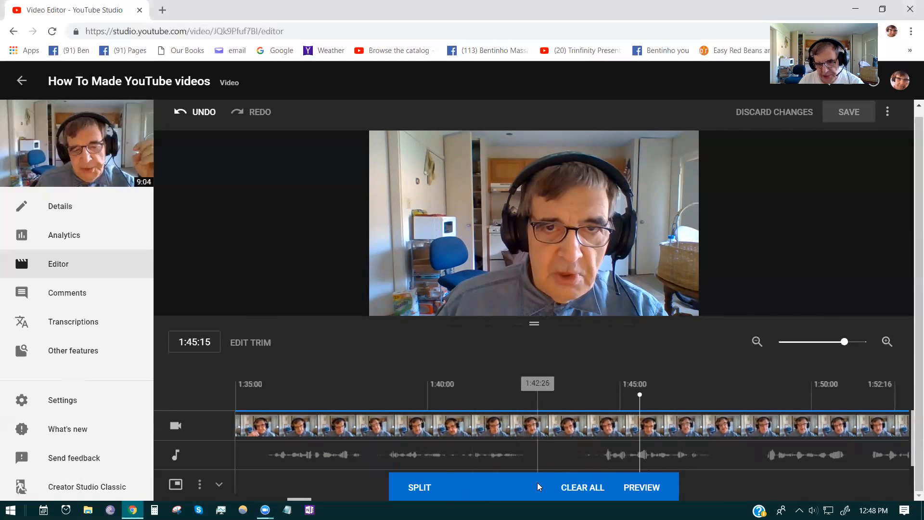
# Step: Split the video at 1:42:22 and cut out the silent pause up to 1:44:04
pyautogui.click(533, 458)
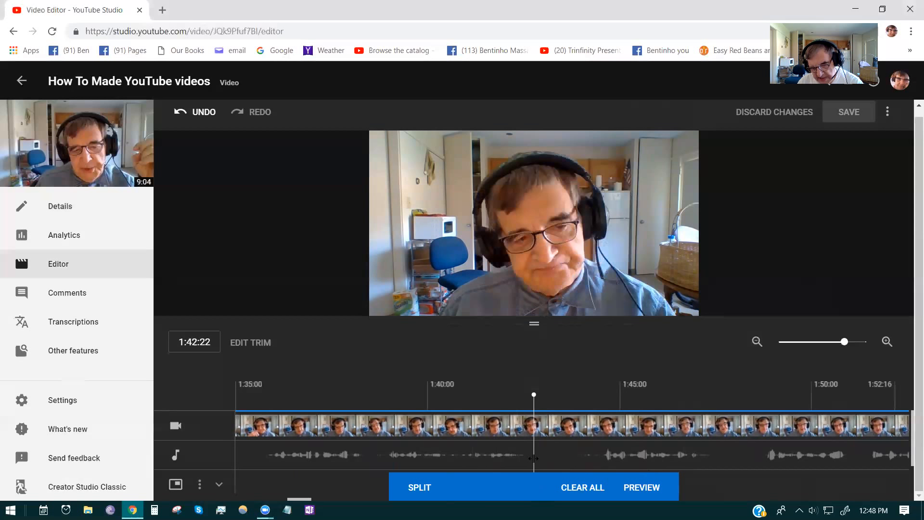
pyautogui.click(411, 484)
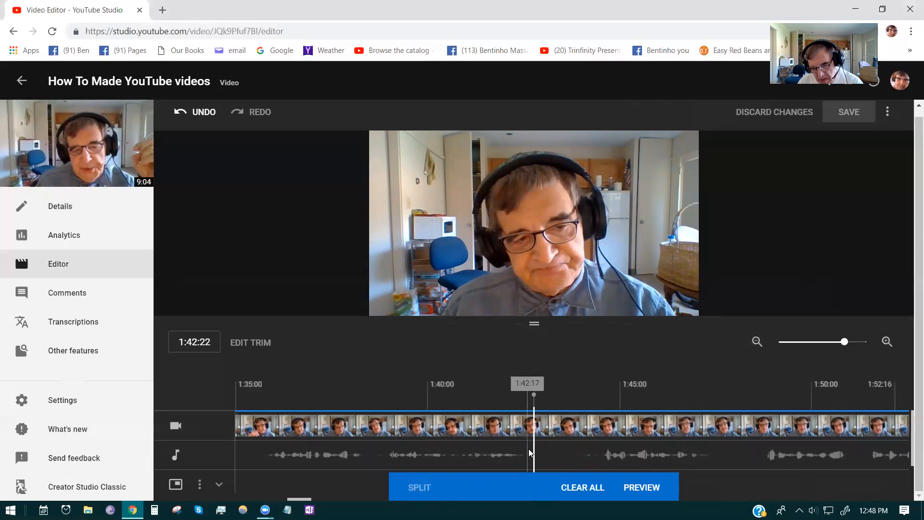
pyautogui.moveTo(534, 446); pyautogui.dragTo(587, 445)
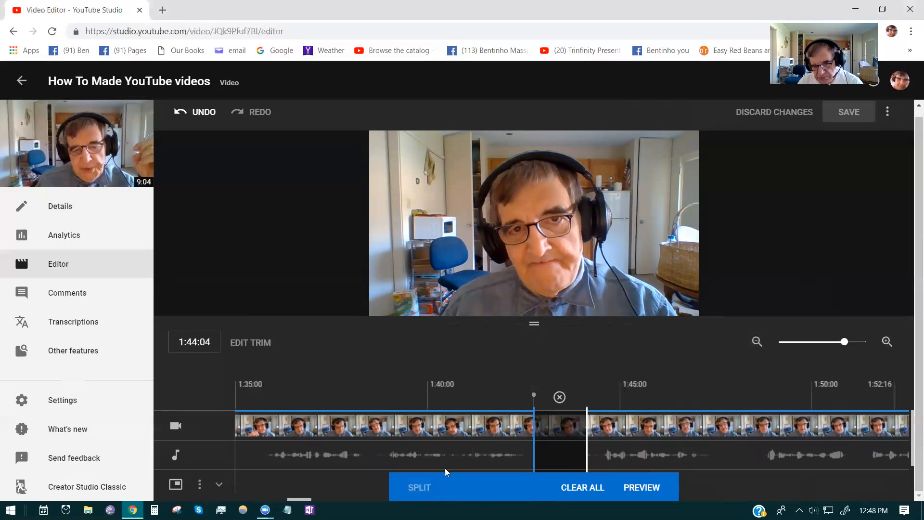
# Step: Play the video from just before the latest cut on to about 2:12:20 to check the transition and look for pauses
pyautogui.click(496, 381)
pyautogui.click(385, 303)
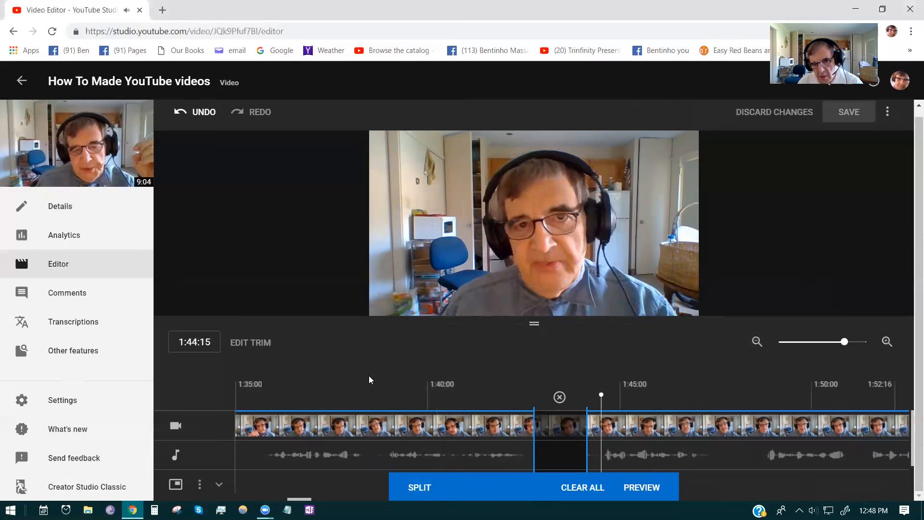
pyautogui.moveTo(400, 313)
pyautogui.click(388, 304)
pyautogui.click(388, 304)
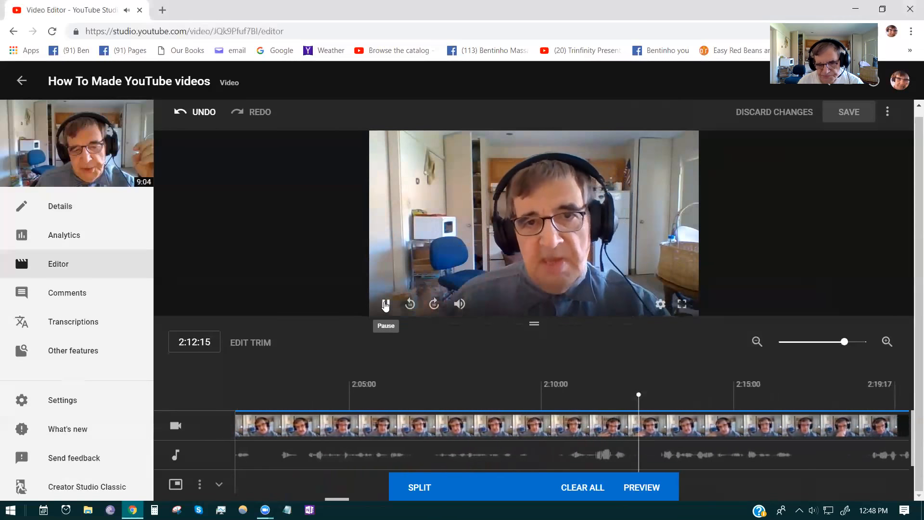
pyautogui.click(385, 304)
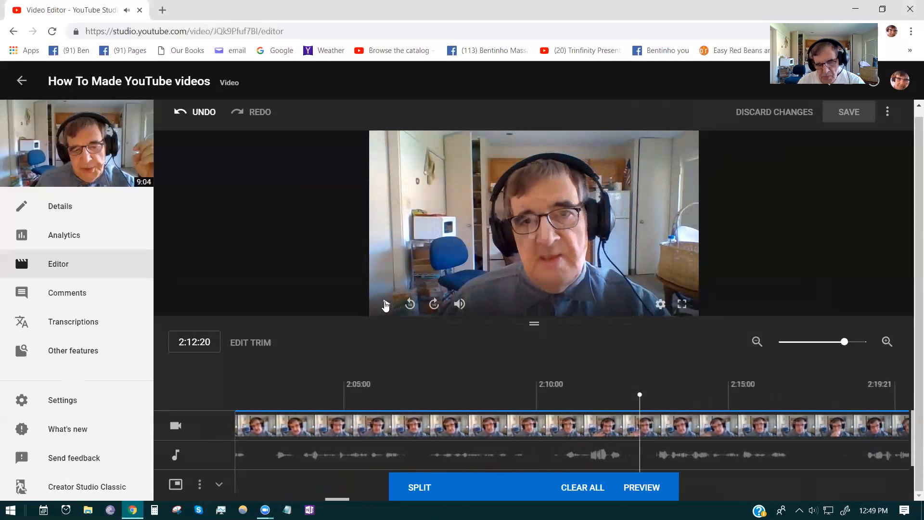
# Step: Replay the video from 2:06:22 to about 2:13:04 to check the gaps in the speech
pyautogui.click(413, 431)
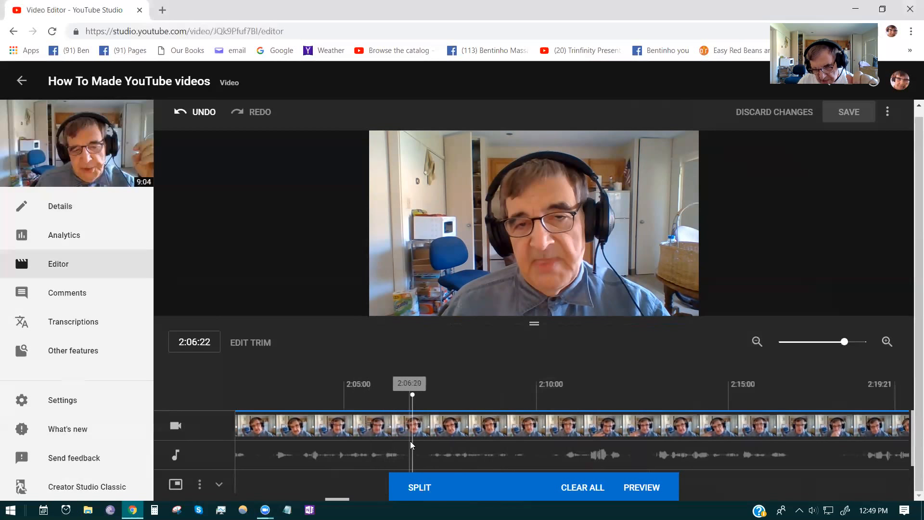
pyautogui.click(387, 305)
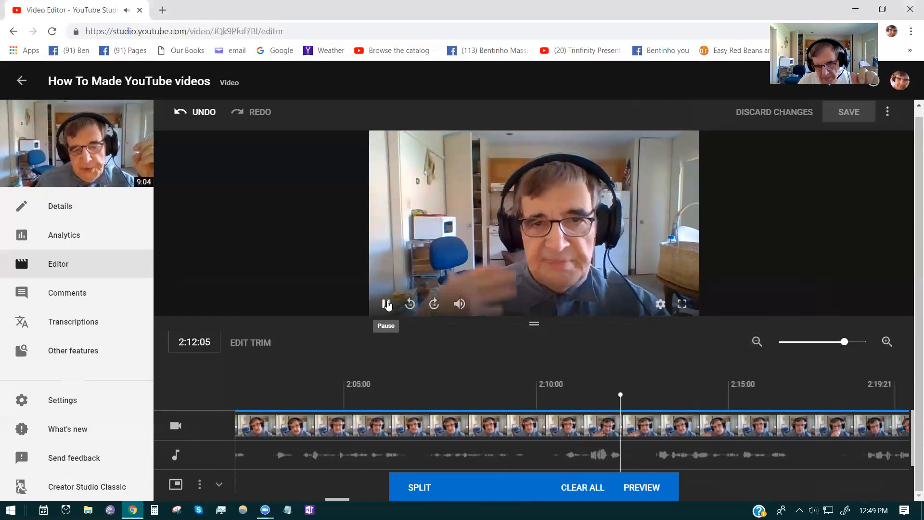
pyautogui.click(387, 304)
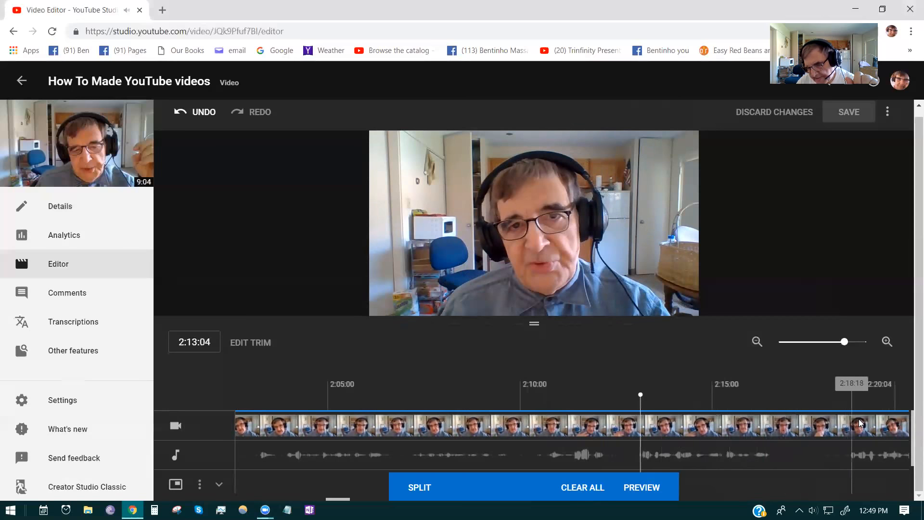
# Step: Play the video from 2:16:01 to about 2:19:01 to check the pause in the speech
pyautogui.click(846, 428)
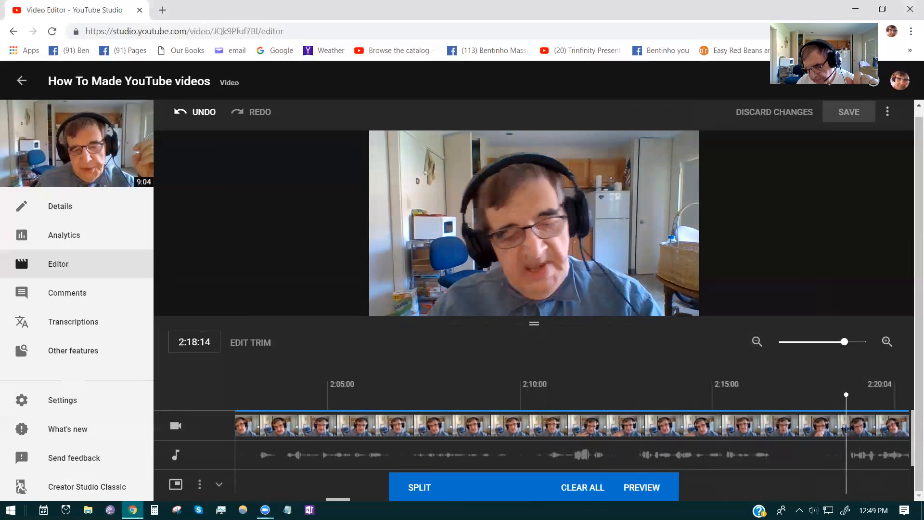
pyautogui.moveTo(889, 430); pyautogui.dragTo(905, 430)
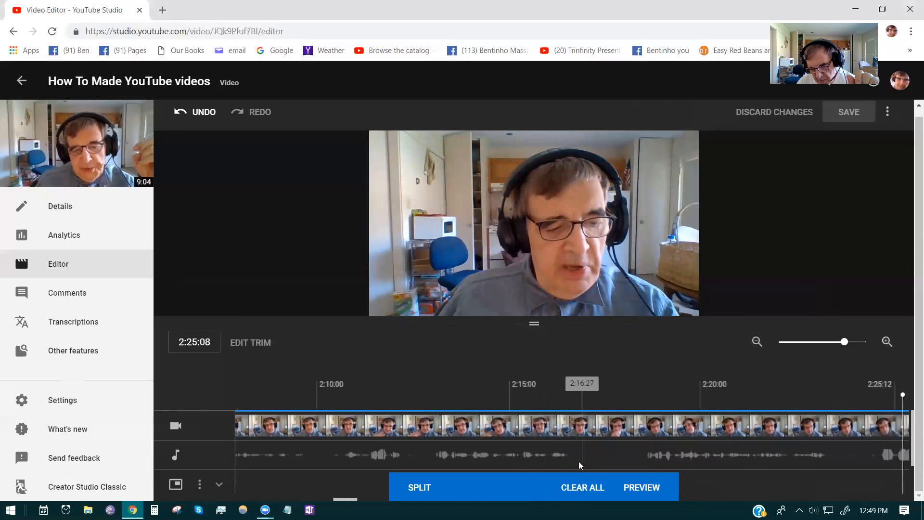
pyautogui.click(549, 462)
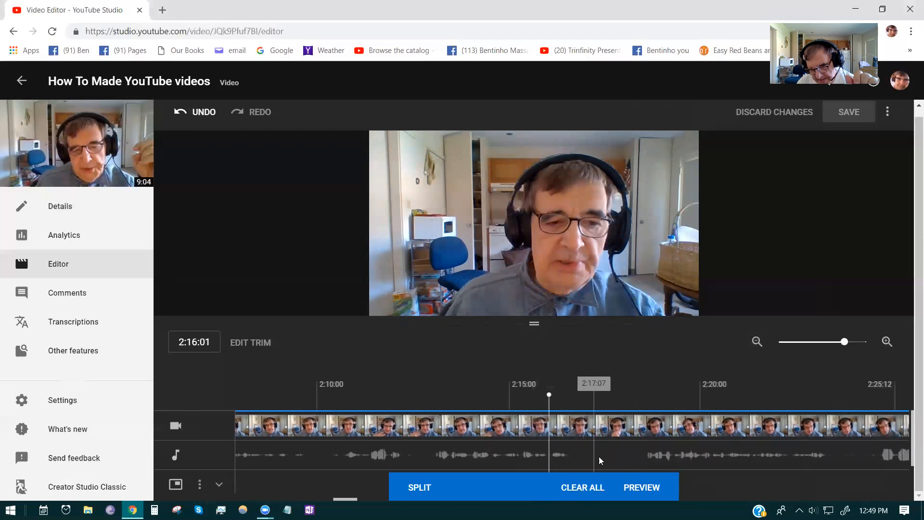
pyautogui.click(386, 304)
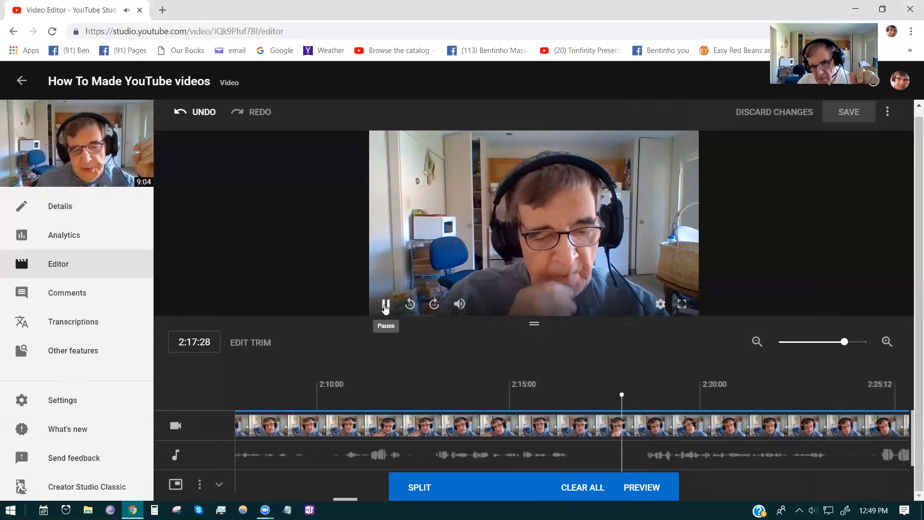
pyautogui.click(385, 304)
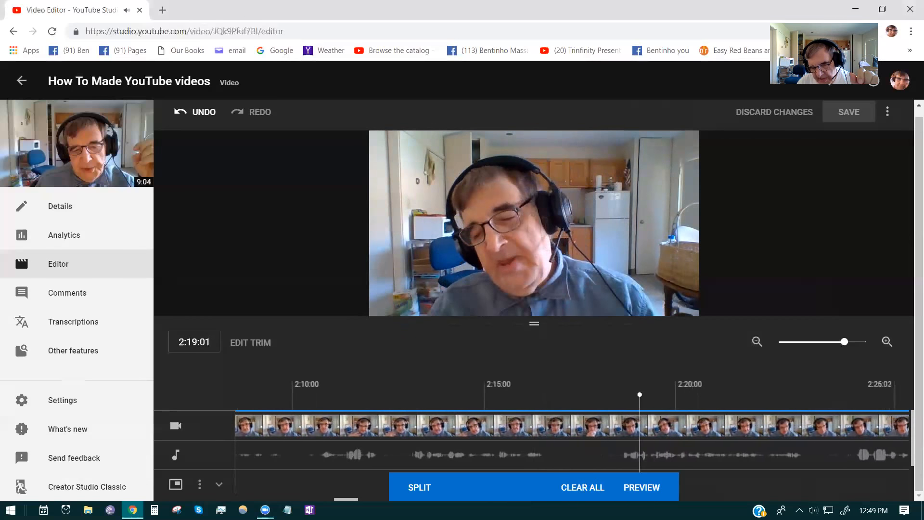
# Step: Split the video at 2:16:21, cut out the pause up to 2:18:10, and preview the trimmed video
pyautogui.click(550, 462)
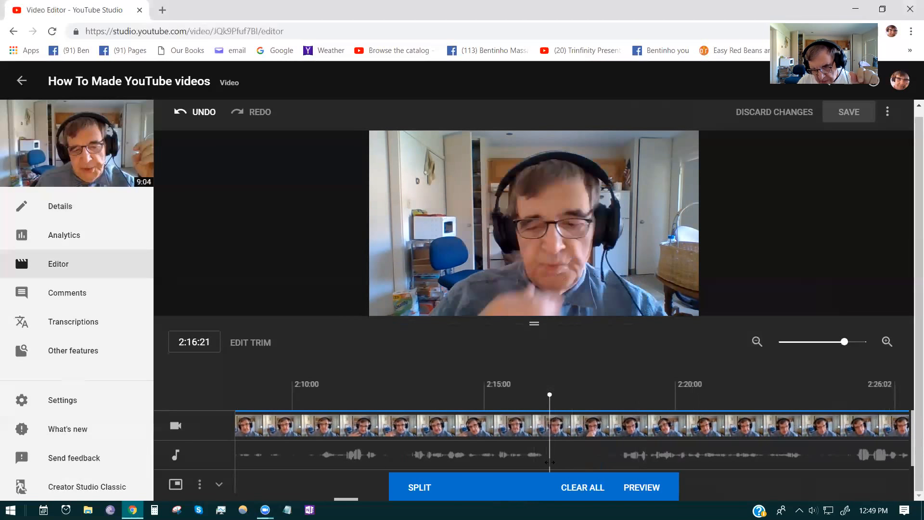
pyautogui.click(421, 488)
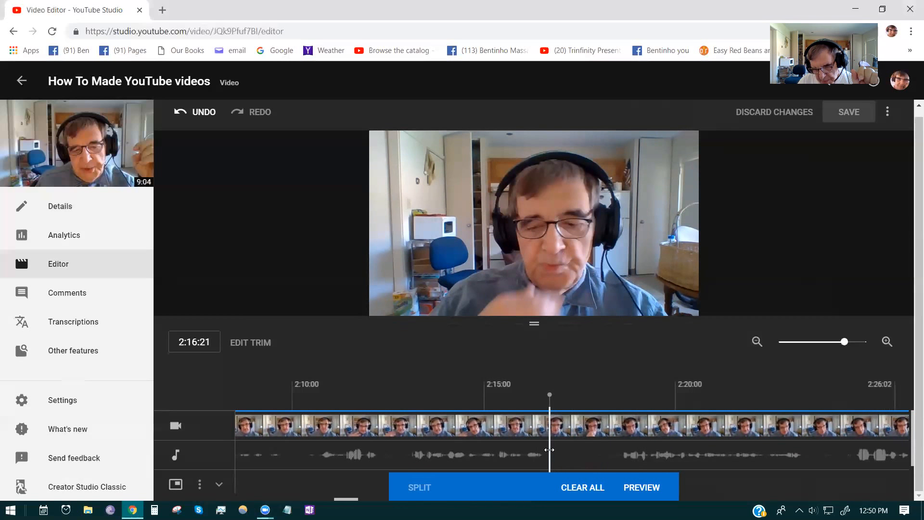
pyautogui.moveTo(556, 449); pyautogui.dragTo(604, 455)
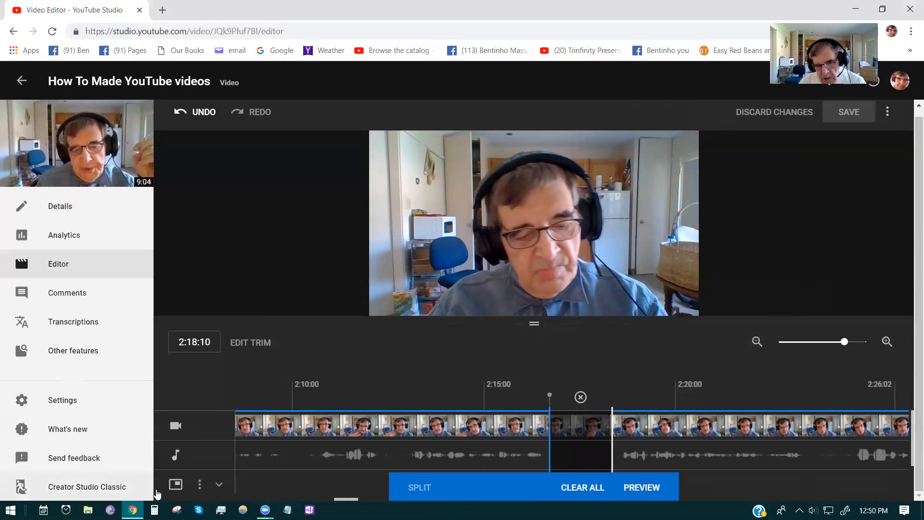
pyautogui.click(643, 491)
# Step: Return to the start of the video and play it to about 0:18:09 to check the opening cut
pyautogui.moveTo(550, 441); pyautogui.dragTo(193, 441)
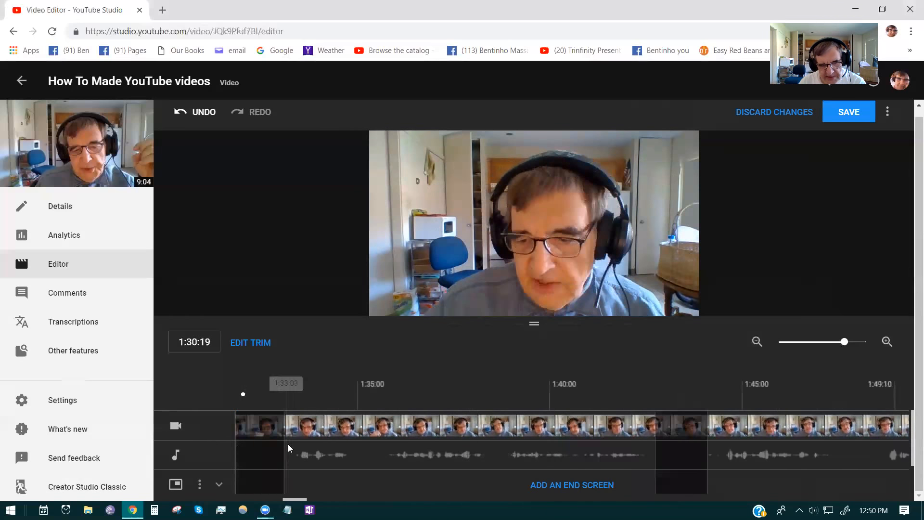
pyautogui.click(374, 448)
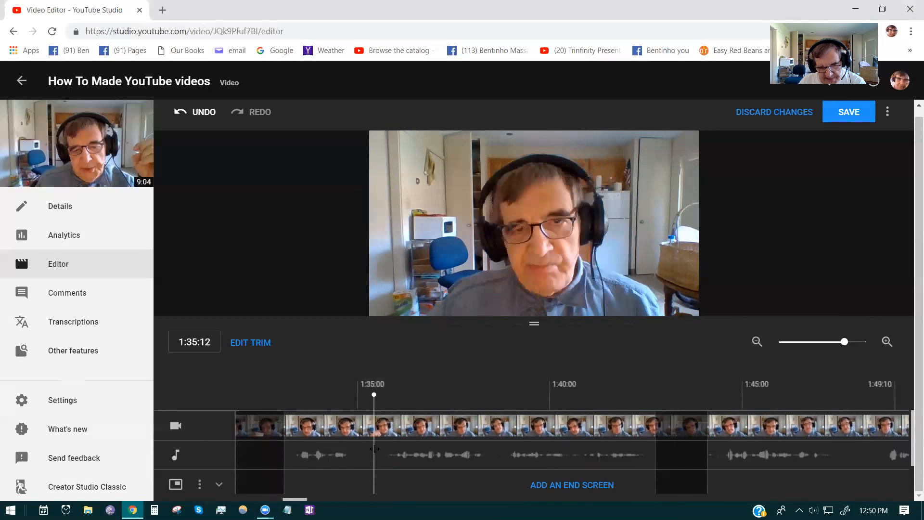
pyautogui.moveTo(366, 451); pyautogui.dragTo(228, 458)
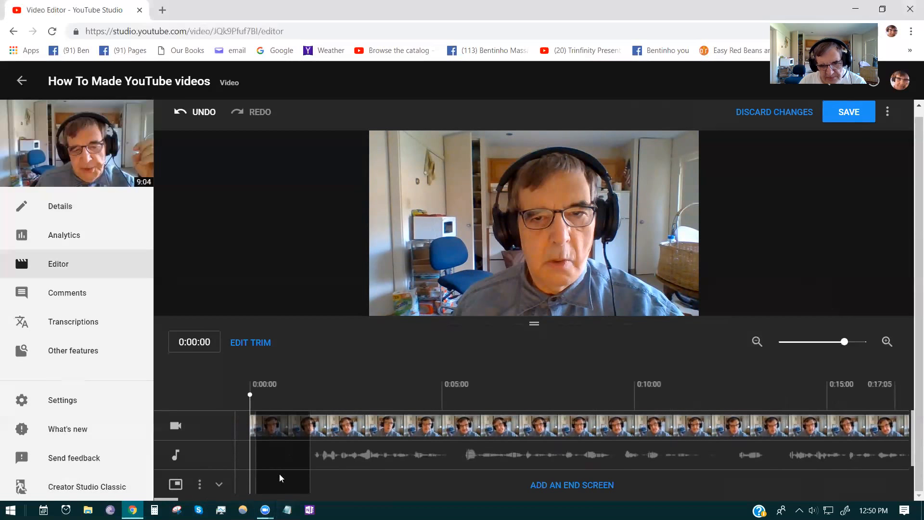
pyautogui.moveTo(371, 299)
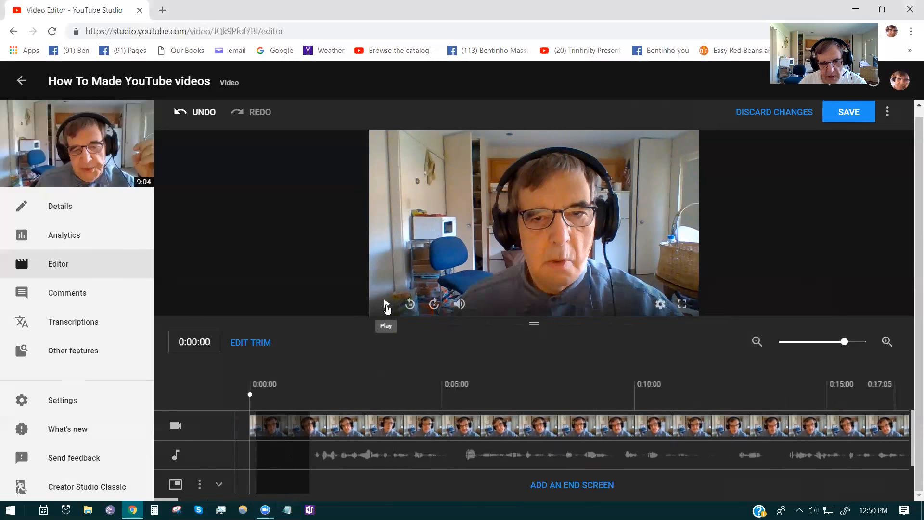
pyautogui.click(387, 306)
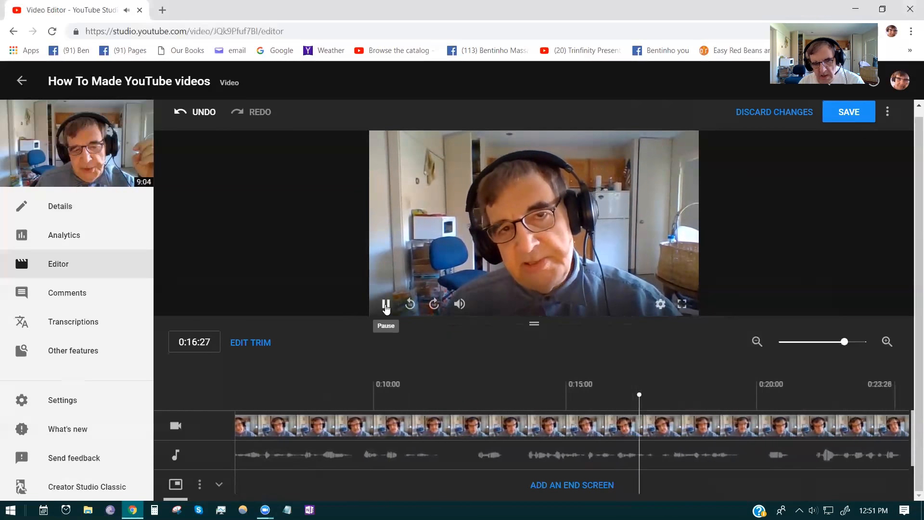
pyautogui.click(386, 305)
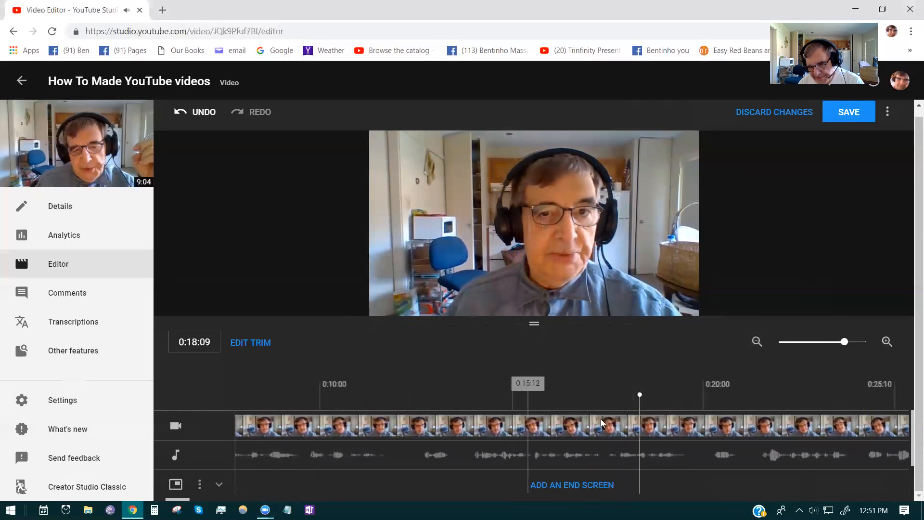
# Step: Play the video from 0:40:17 to about 0:55:17 to check the transitions across the cuts there
pyautogui.moveTo(760, 455); pyautogui.dragTo(789, 457)
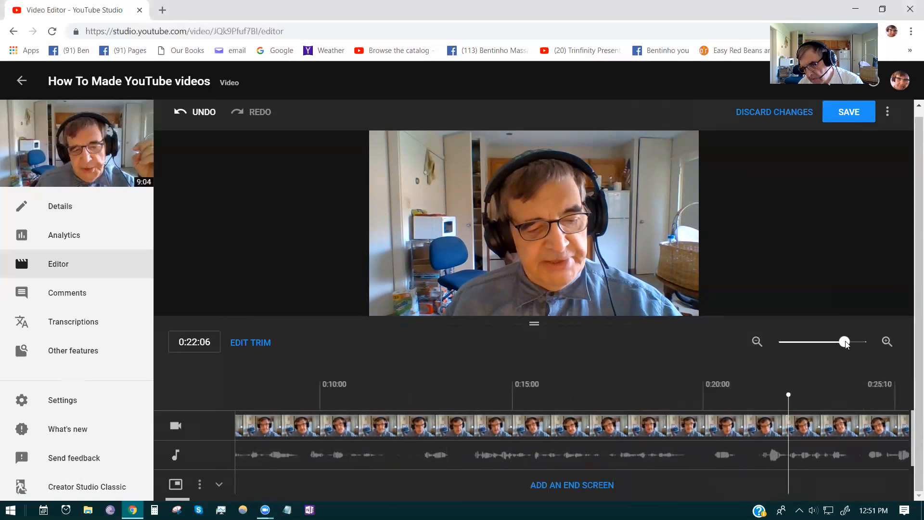
pyautogui.click(832, 341)
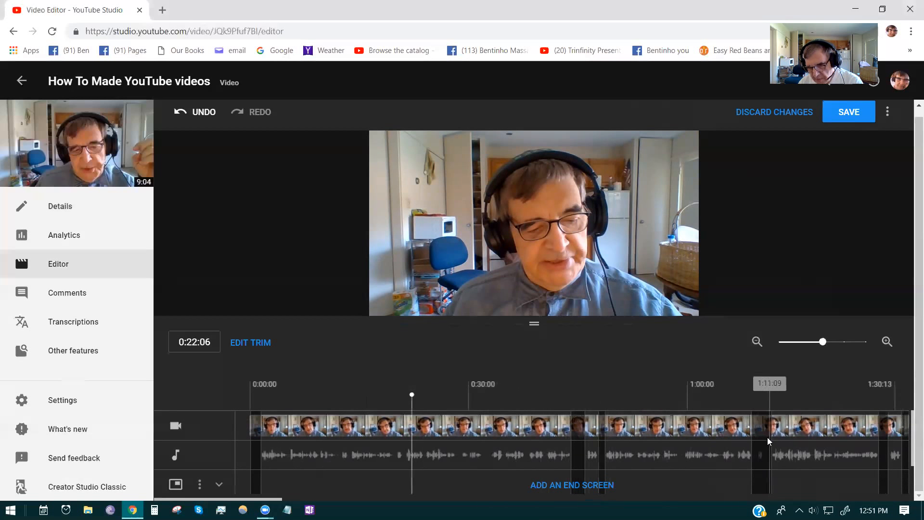
pyautogui.click(546, 441)
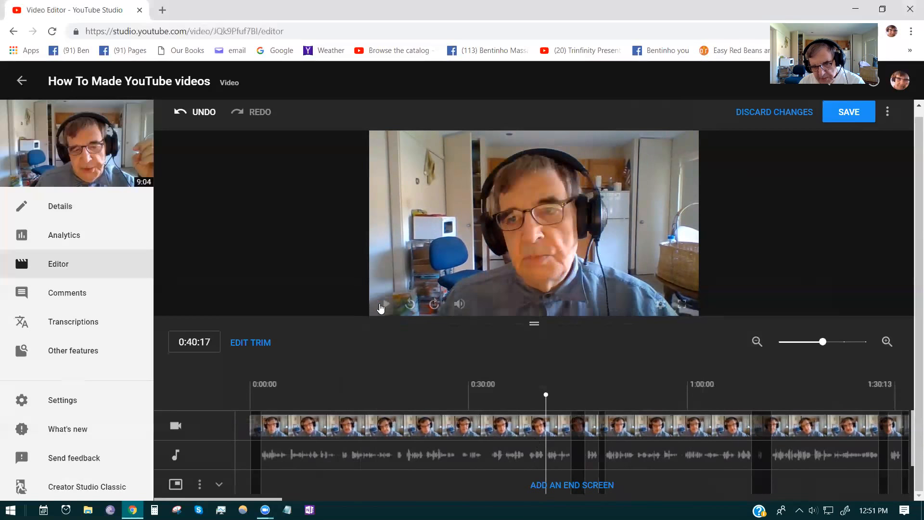
pyautogui.moveTo(384, 305)
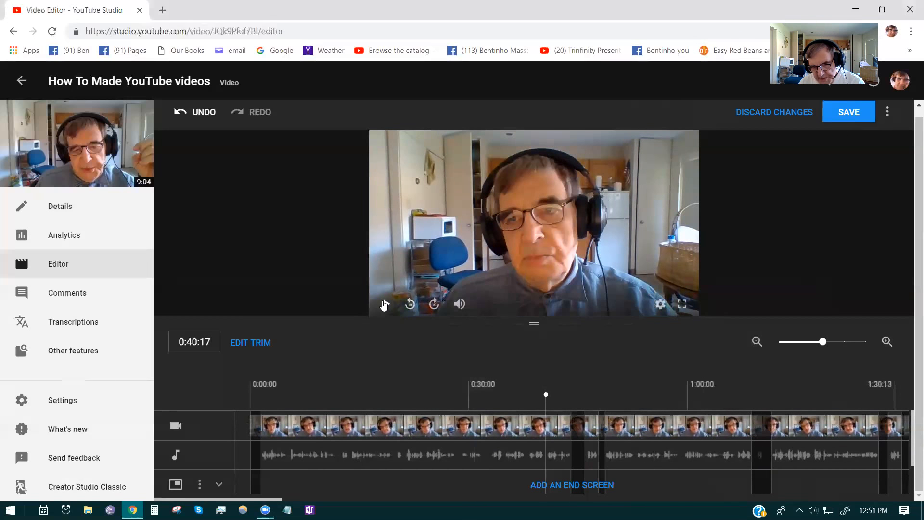
pyautogui.click(384, 304)
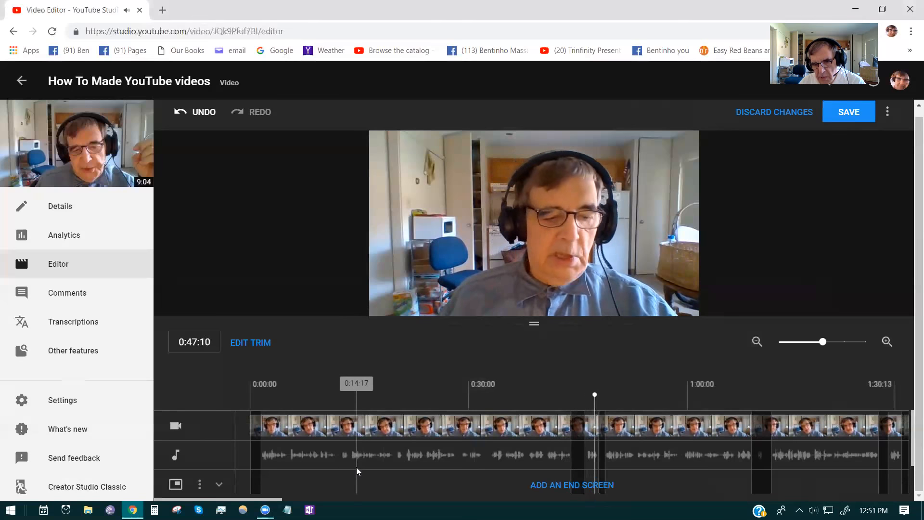
pyautogui.moveTo(384, 303)
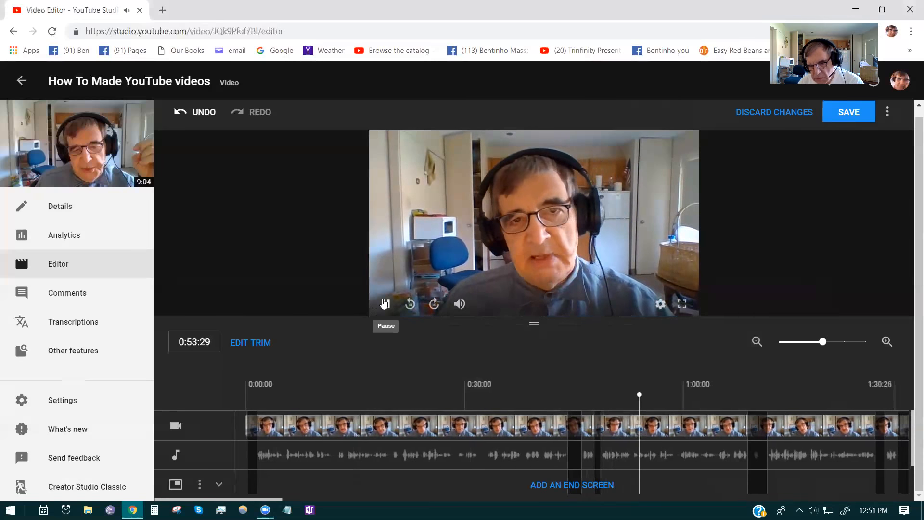
pyautogui.click(384, 303)
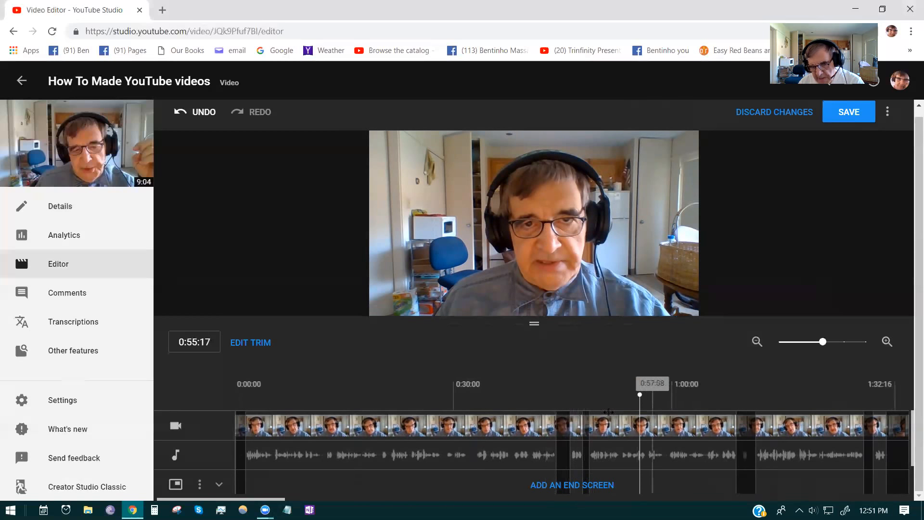
# Step: Play the video from 1:05:04 to about 1:36:17 to check the transitions across the following cuts
pyautogui.click(709, 458)
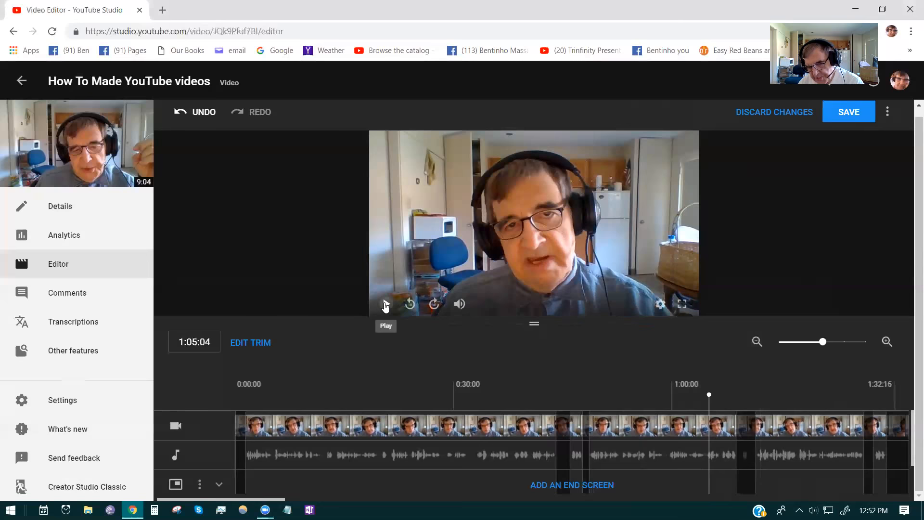
pyautogui.click(386, 304)
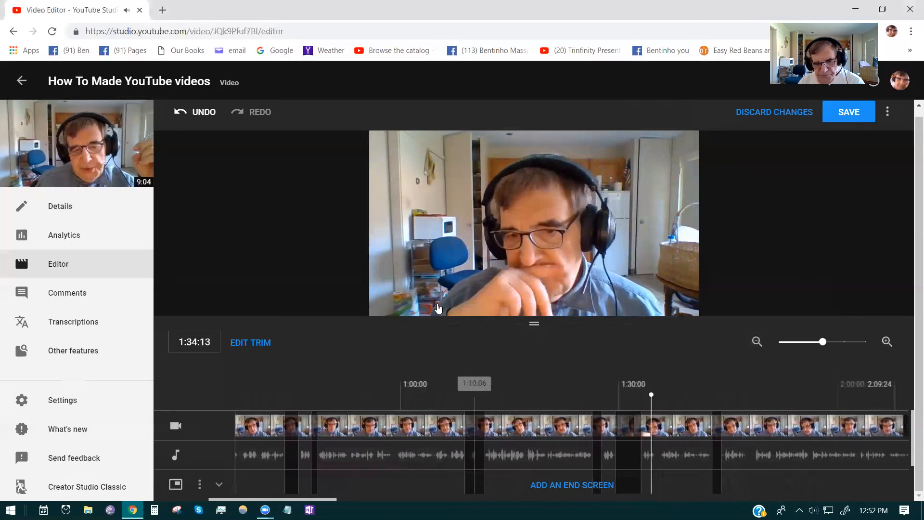
pyautogui.click(391, 305)
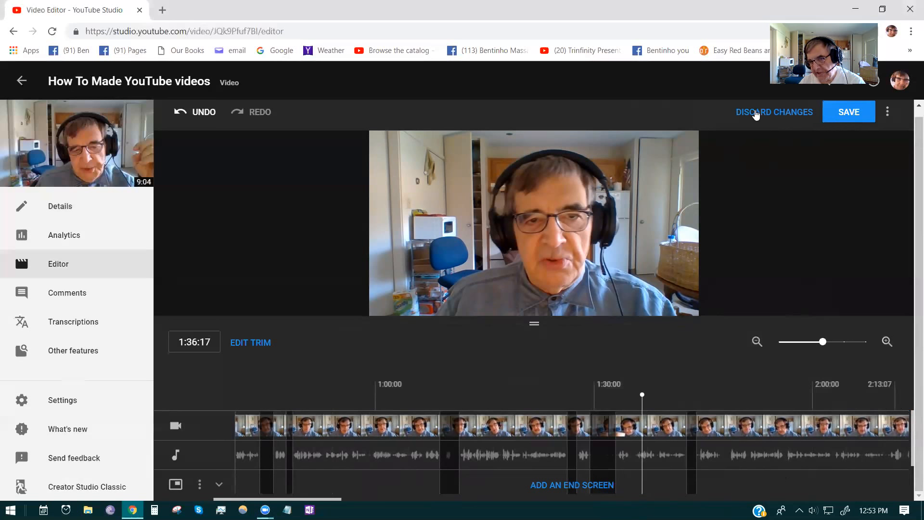
# Step: Save the trims to the existing video and confirm the irreversible update
pyautogui.click(845, 113)
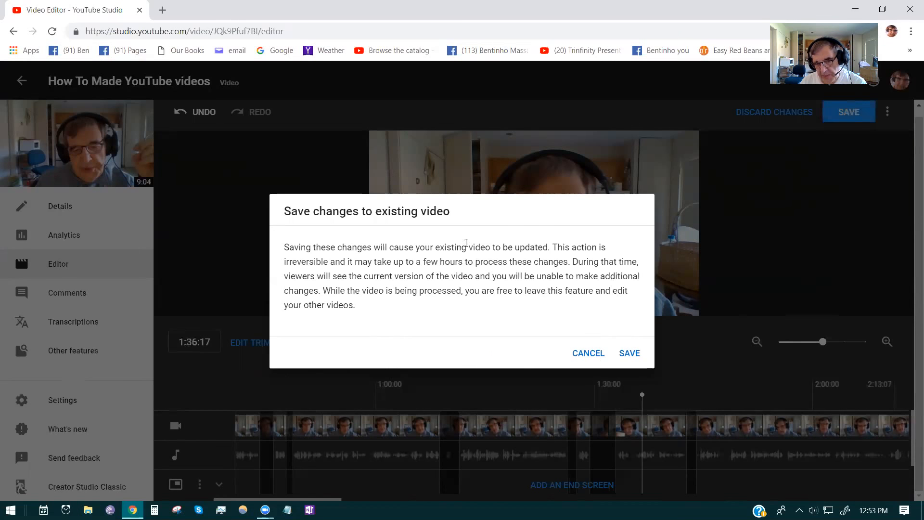
pyautogui.click(630, 355)
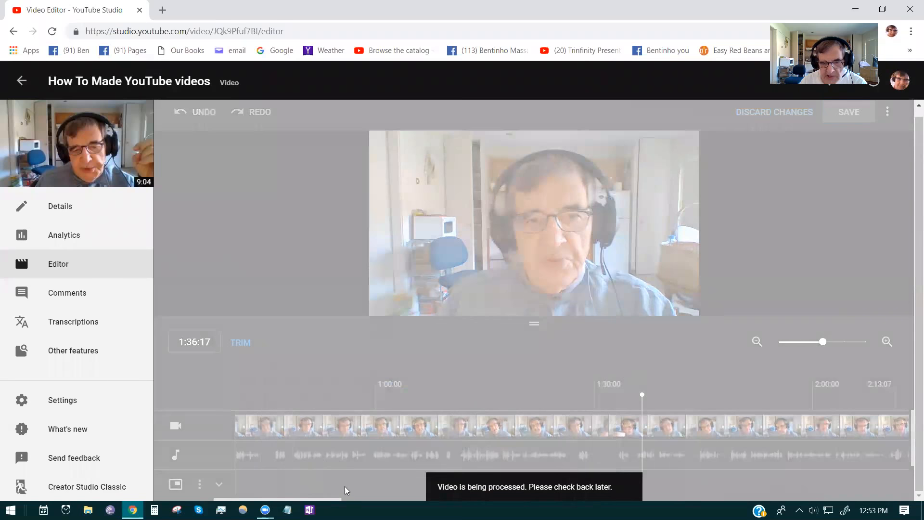